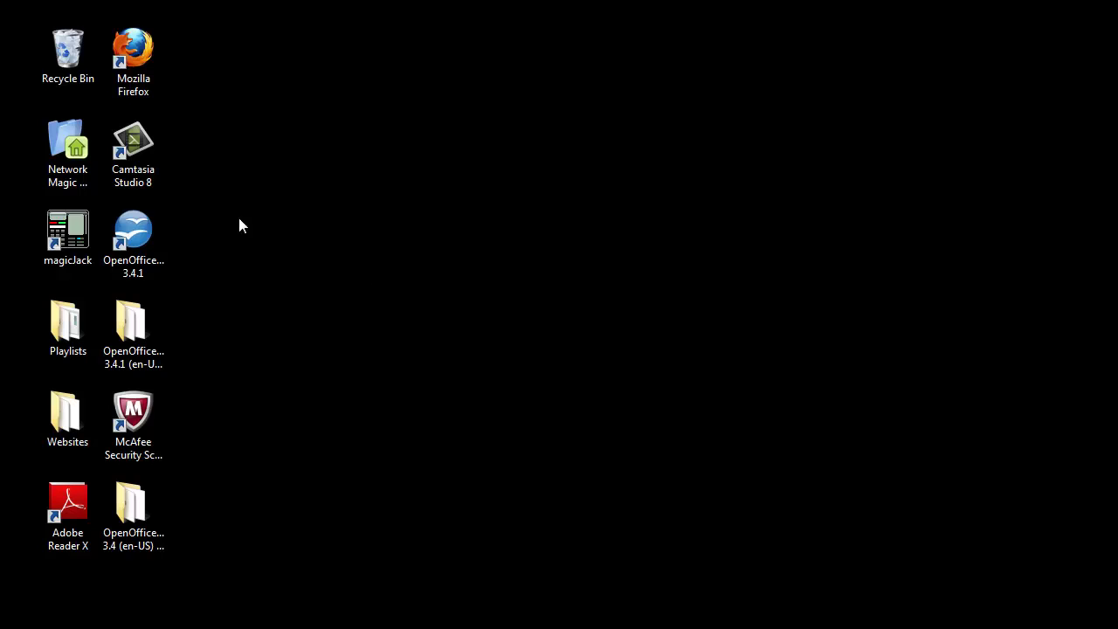
# Step: Launch OpenOffice.org 3.4.1 and create a new text document
pyautogui.click(141, 238)
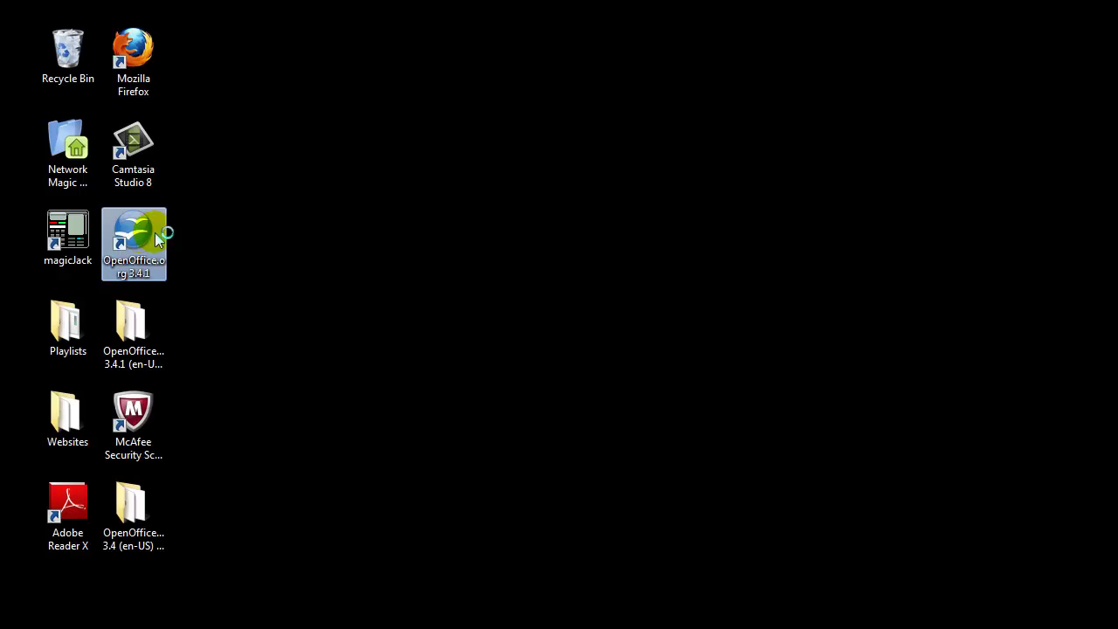
pyautogui.click(579, 286)
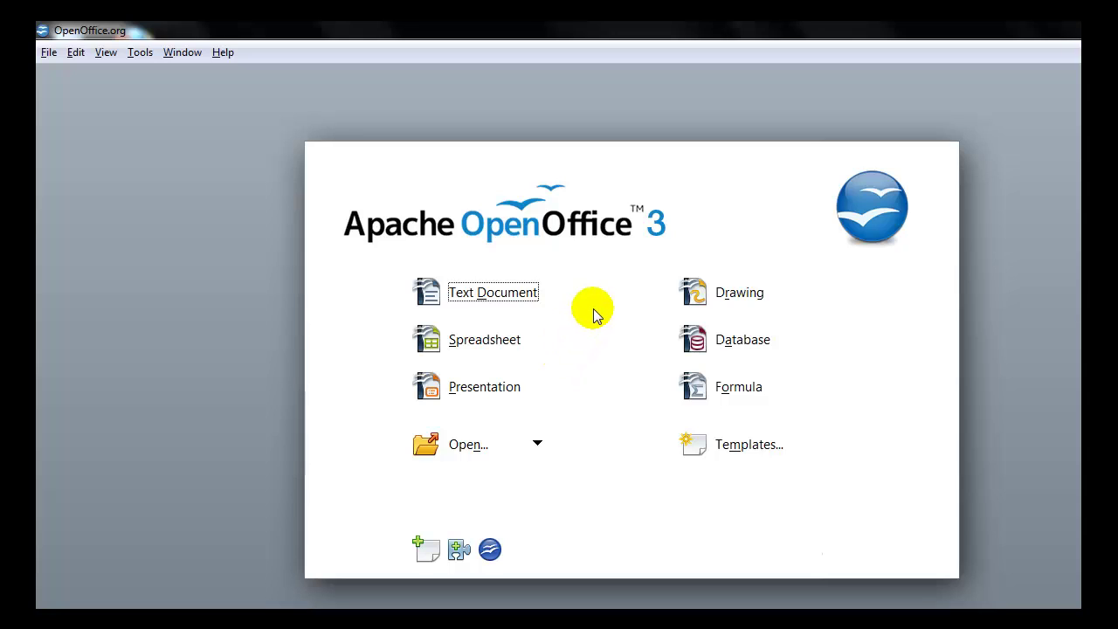
pyautogui.click(524, 303)
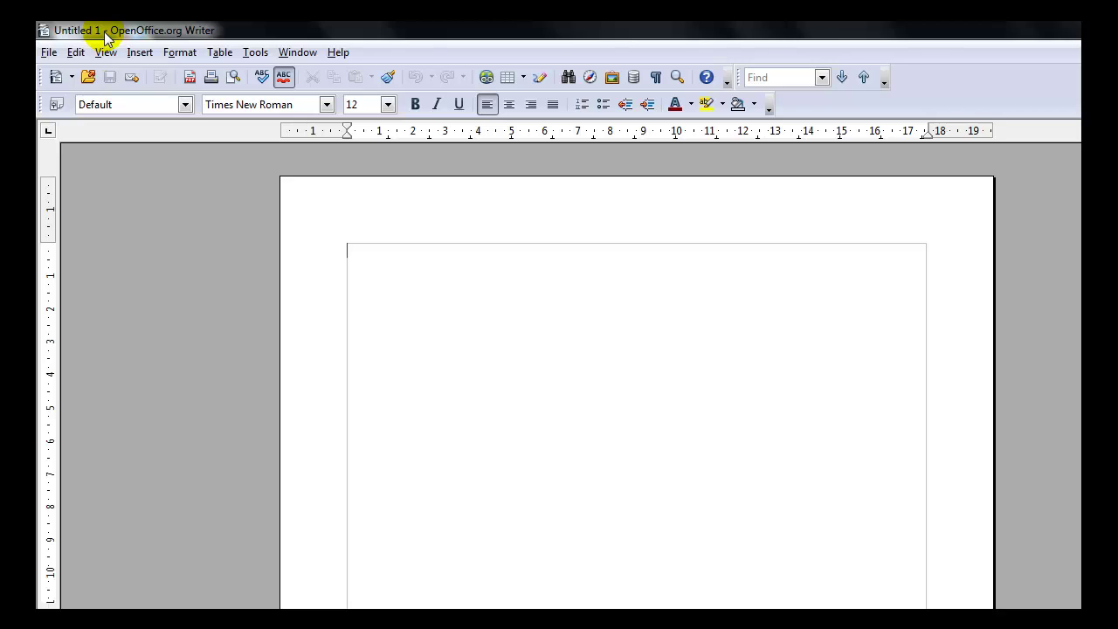
# Step: Create a second blank text document and close it again
pyautogui.click(49, 53)
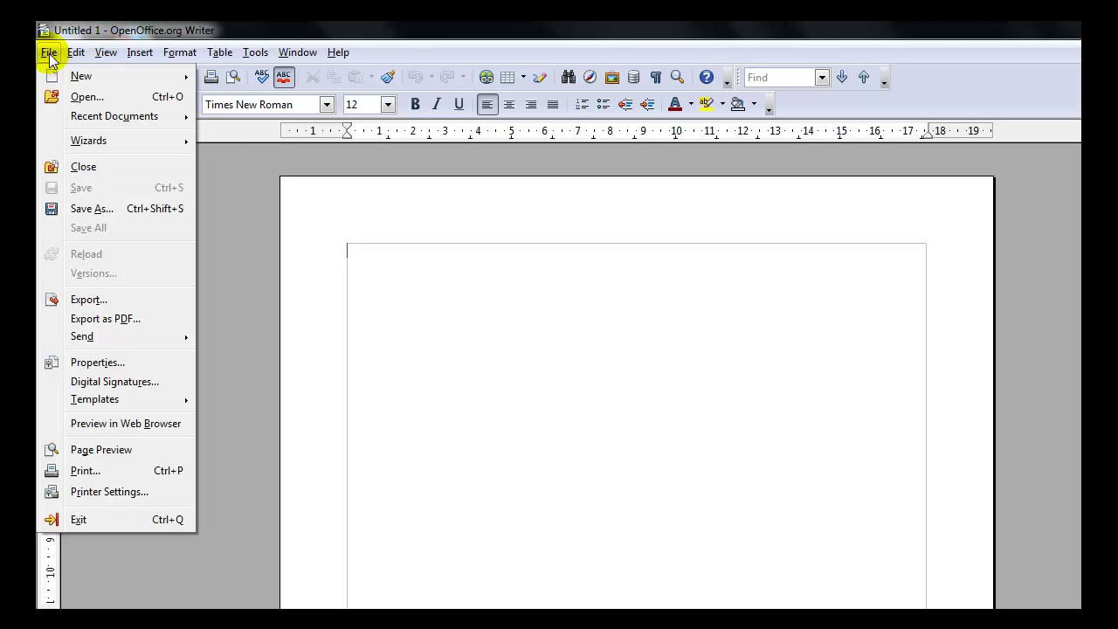
pyautogui.moveTo(52, 73)
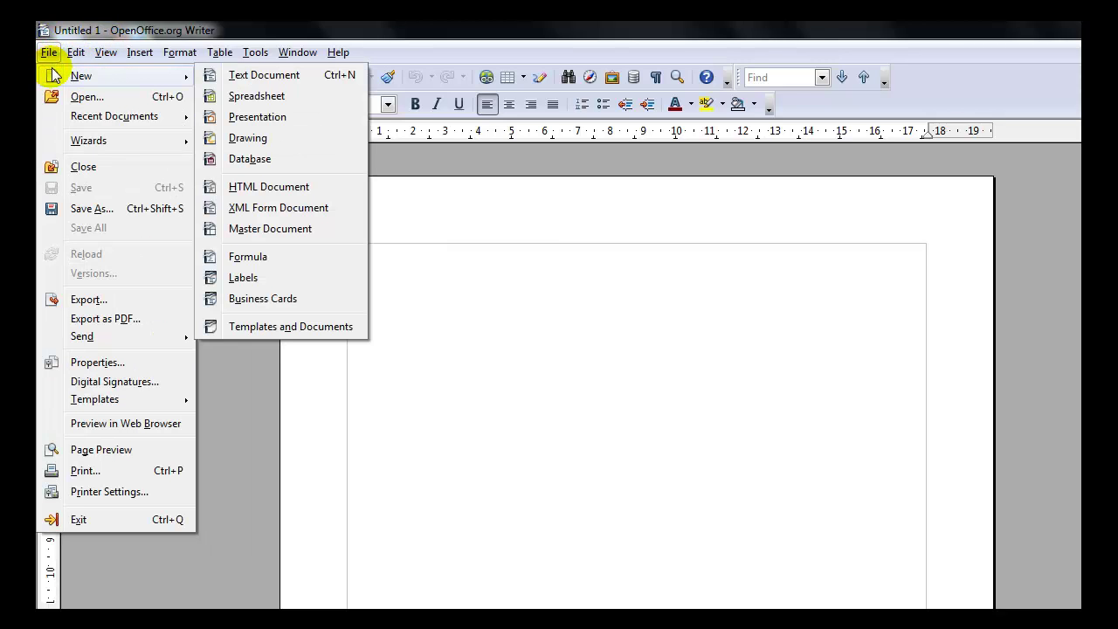
pyautogui.click(251, 87)
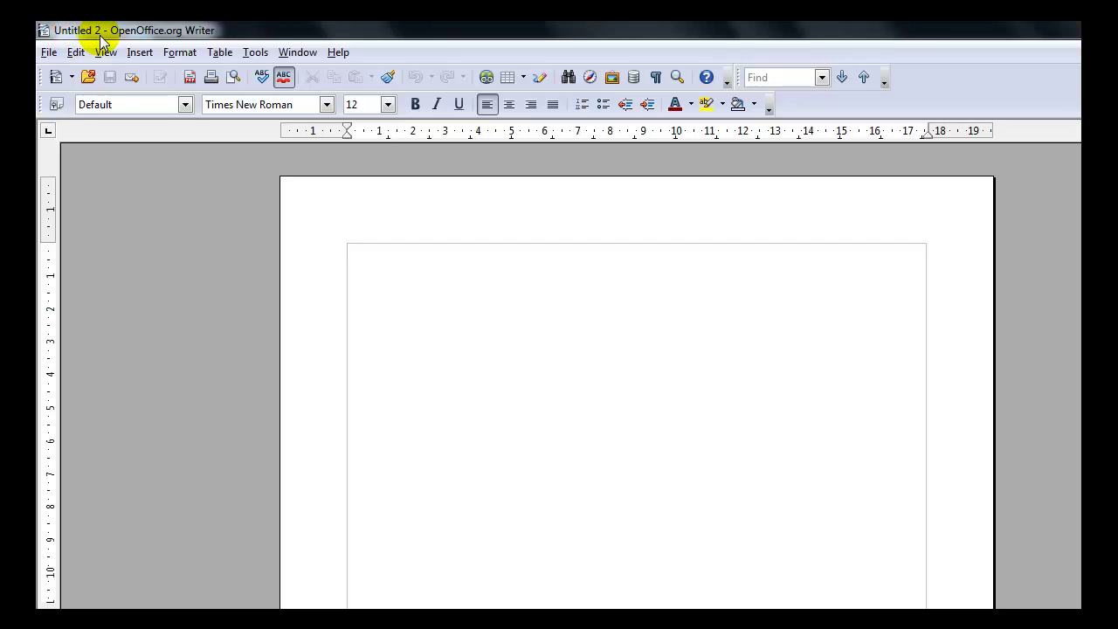
pyautogui.click(44, 32)
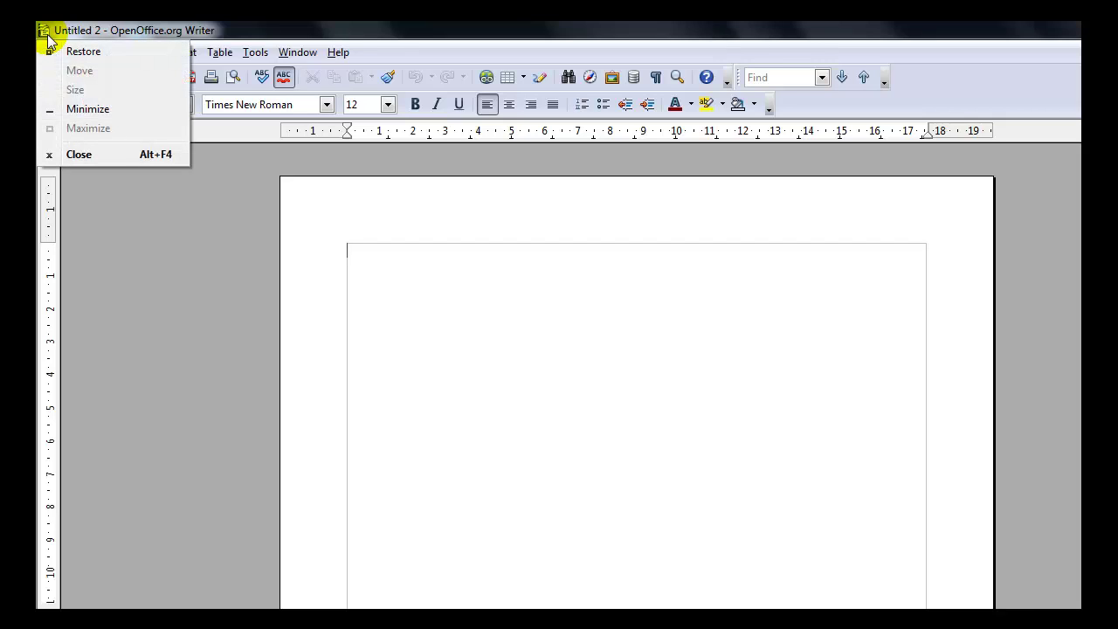
pyautogui.click(45, 35)
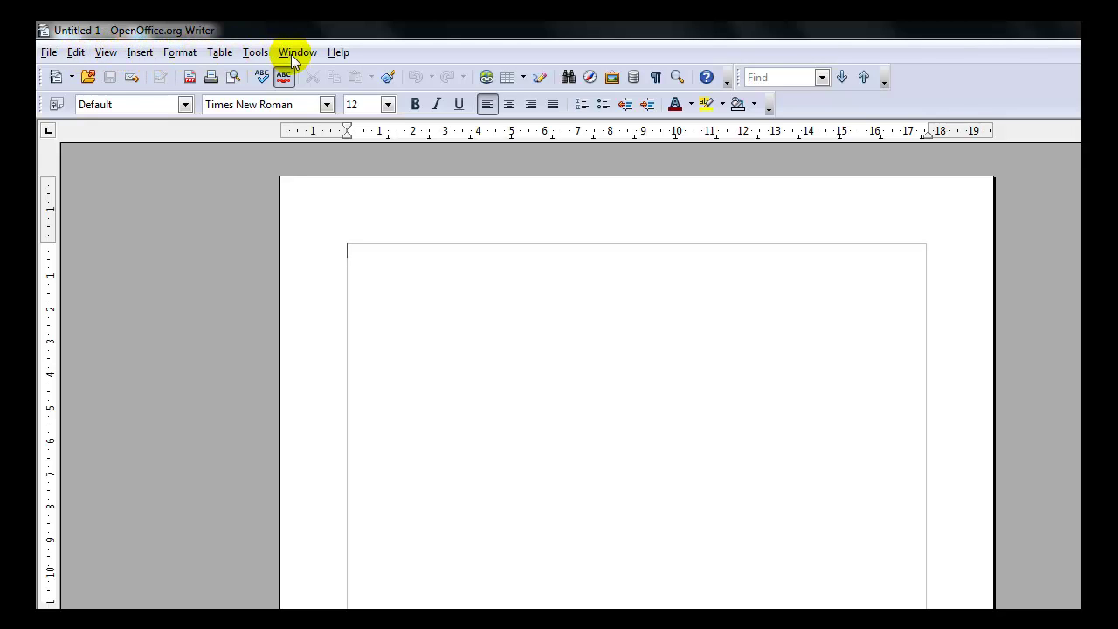
pyautogui.click(49, 55)
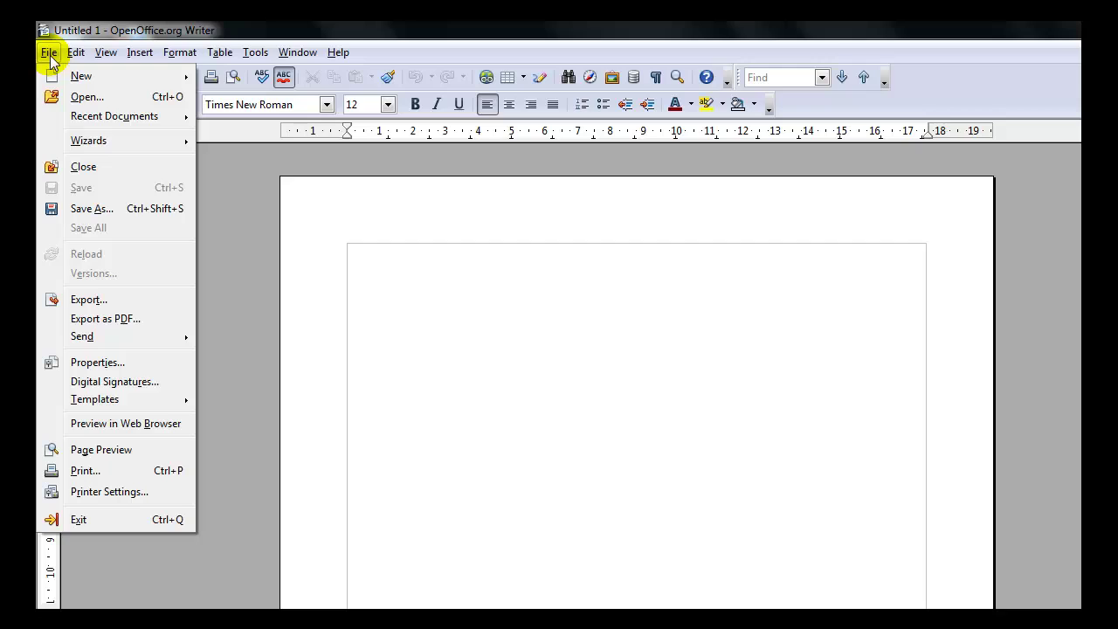
pyautogui.moveTo(85, 399)
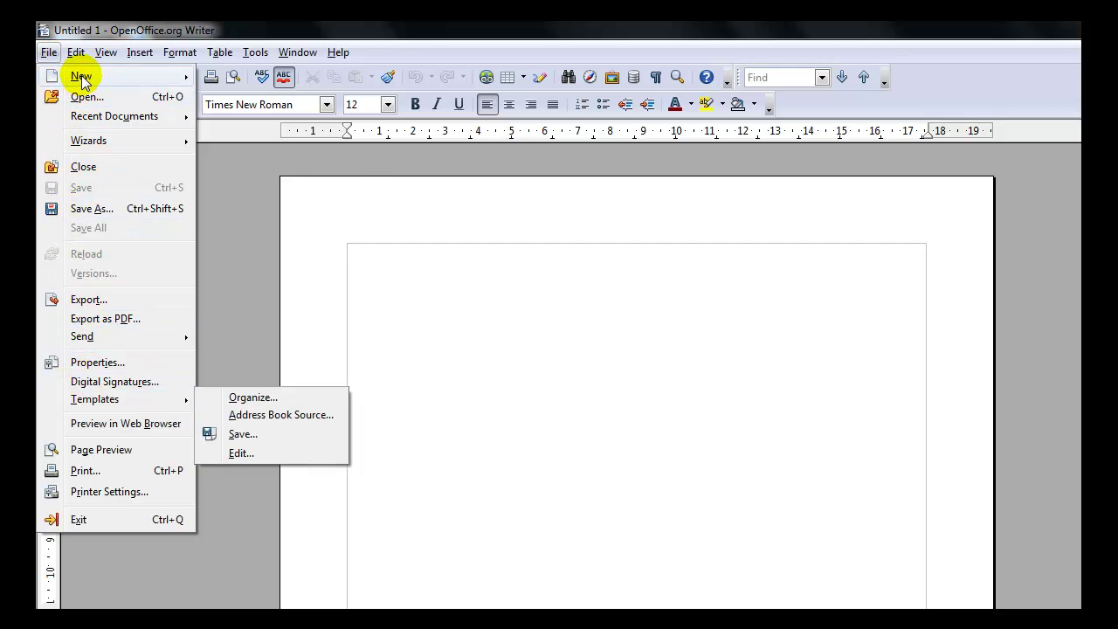
pyautogui.moveTo(81, 78)
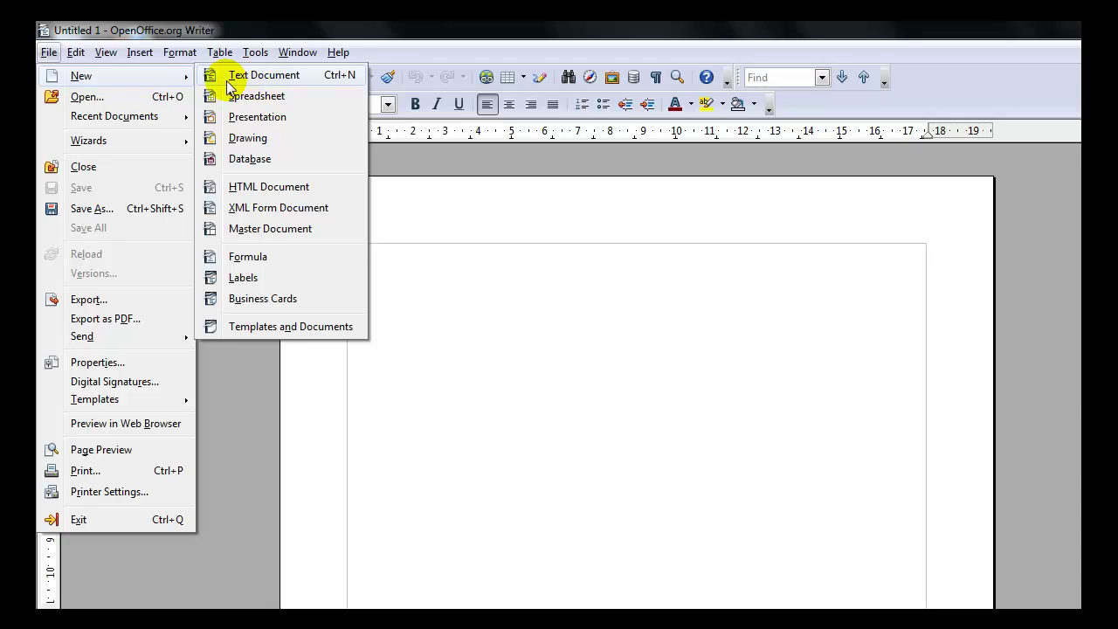
pyautogui.click(499, 252)
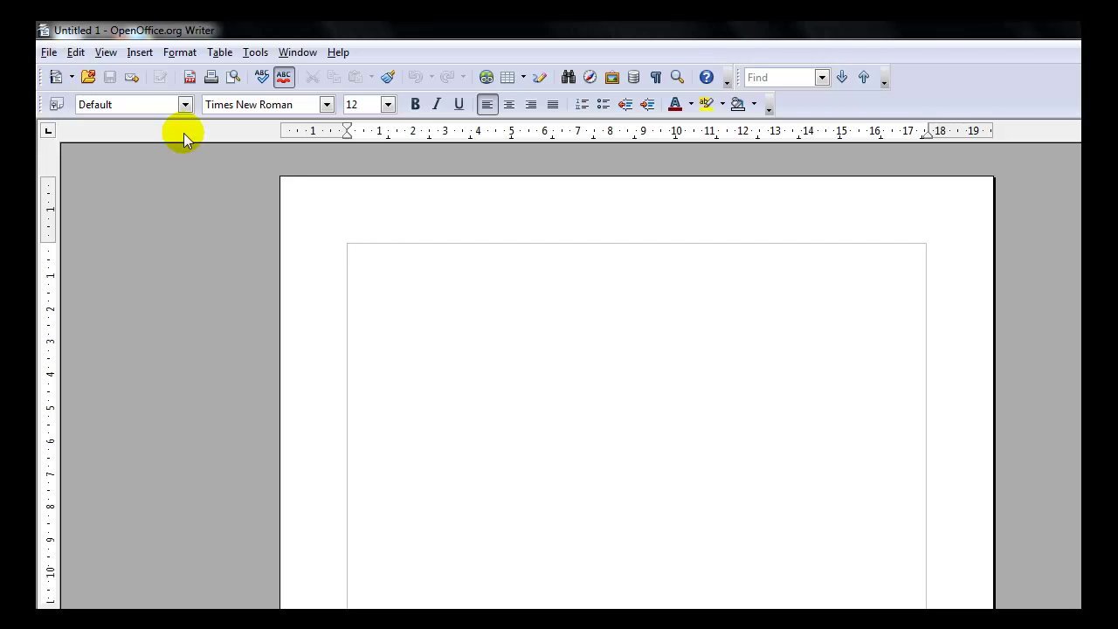
# Step: Enter the sample text "jjjjjj" at the start of the blank document
pyautogui.click(48, 53)
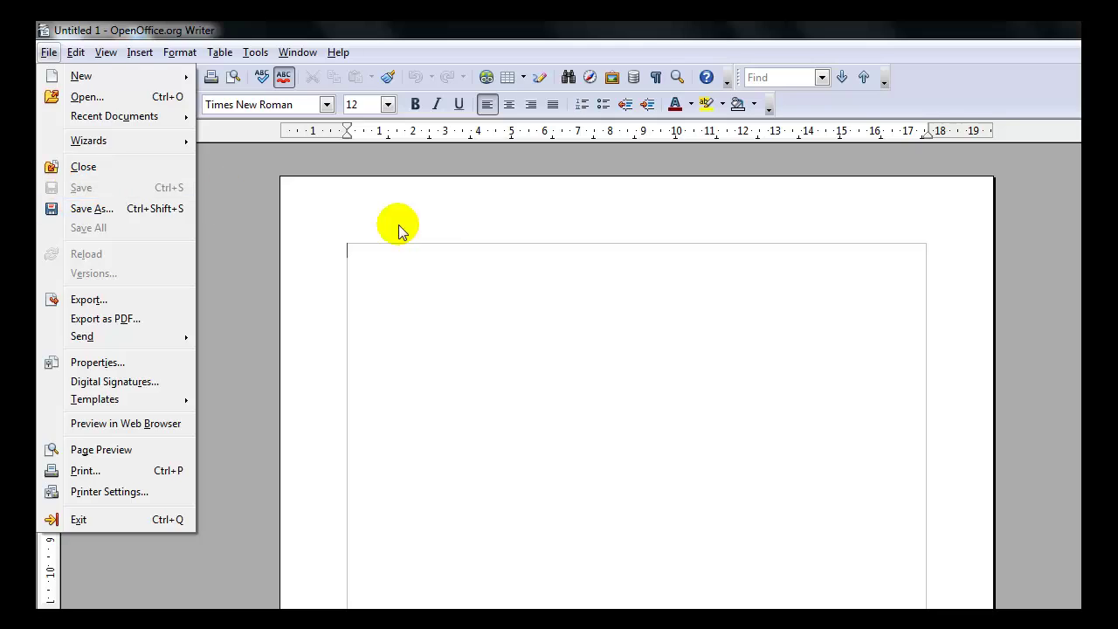
pyautogui.click(510, 295)
pyautogui.write('jjjjjj')
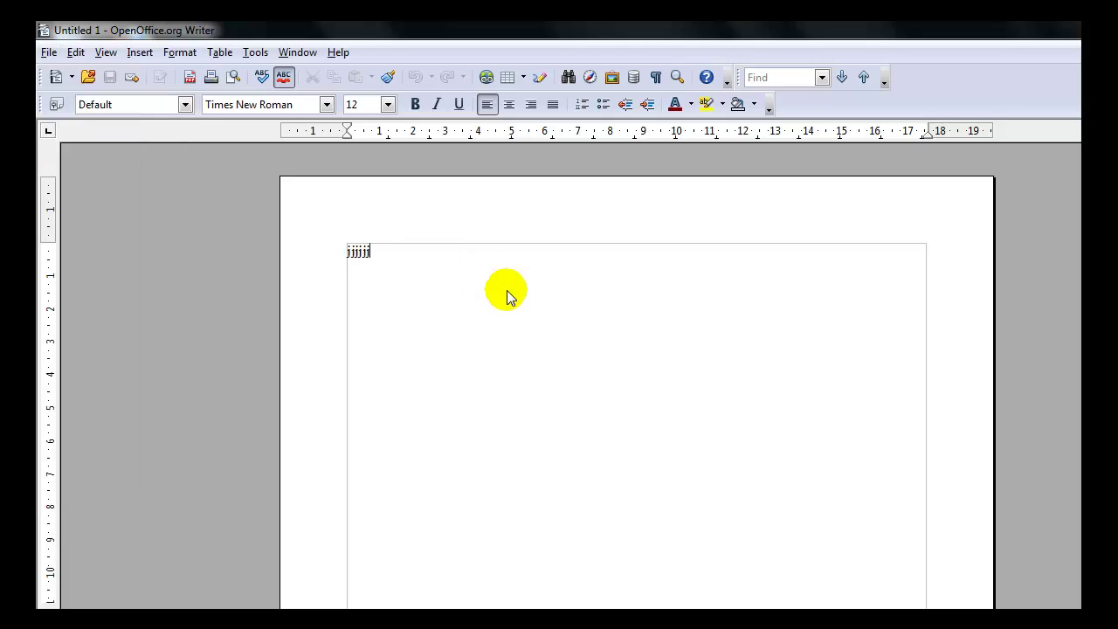
pyautogui.click(48, 53)
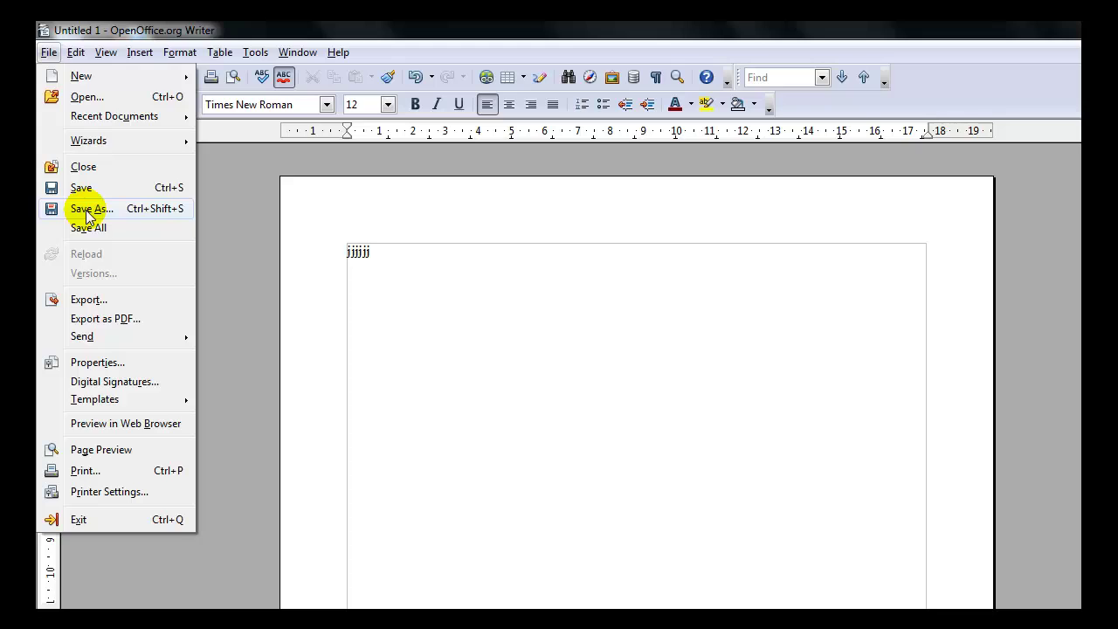
pyautogui.click(77, 54)
pyautogui.click(77, 54)
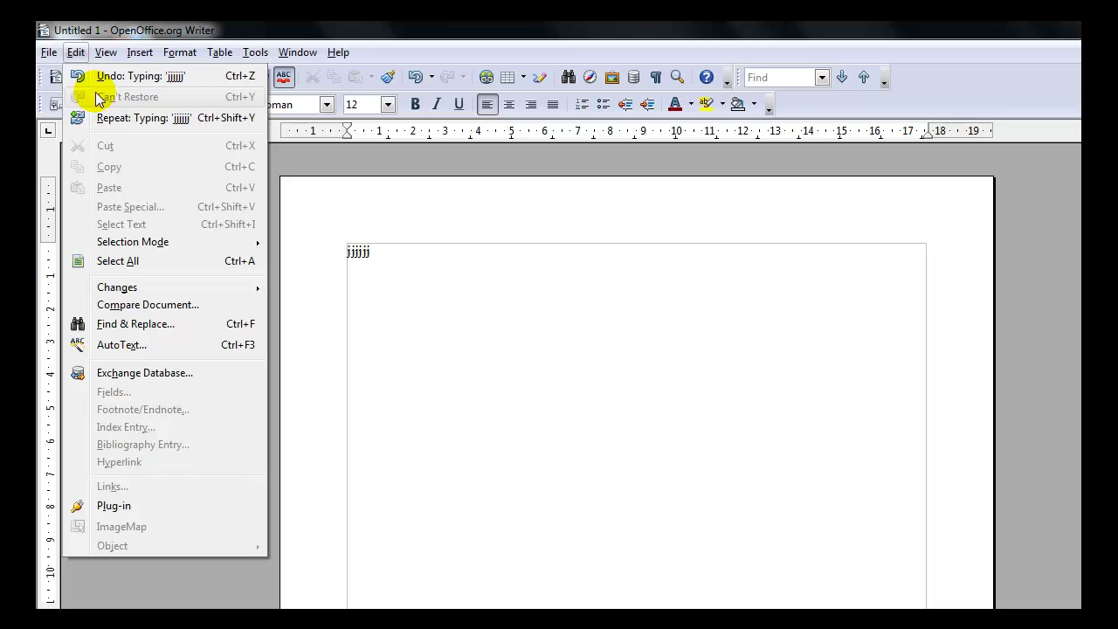
# Step: Select the word "jjjjjj" on the document's first line
pyautogui.click(397, 253)
pyautogui.doubleClick(358, 251)
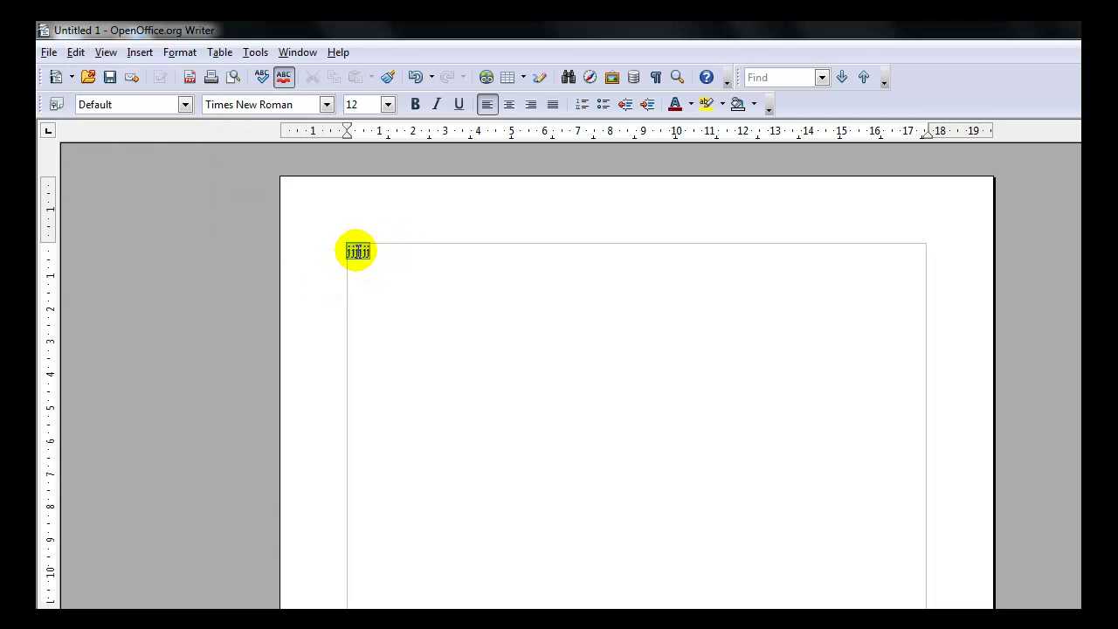
# Step: Examine the available commands for editing, viewing, inserting, formatting, tables, tools including macros, and windows while the text is selected
pyautogui.click(76, 53)
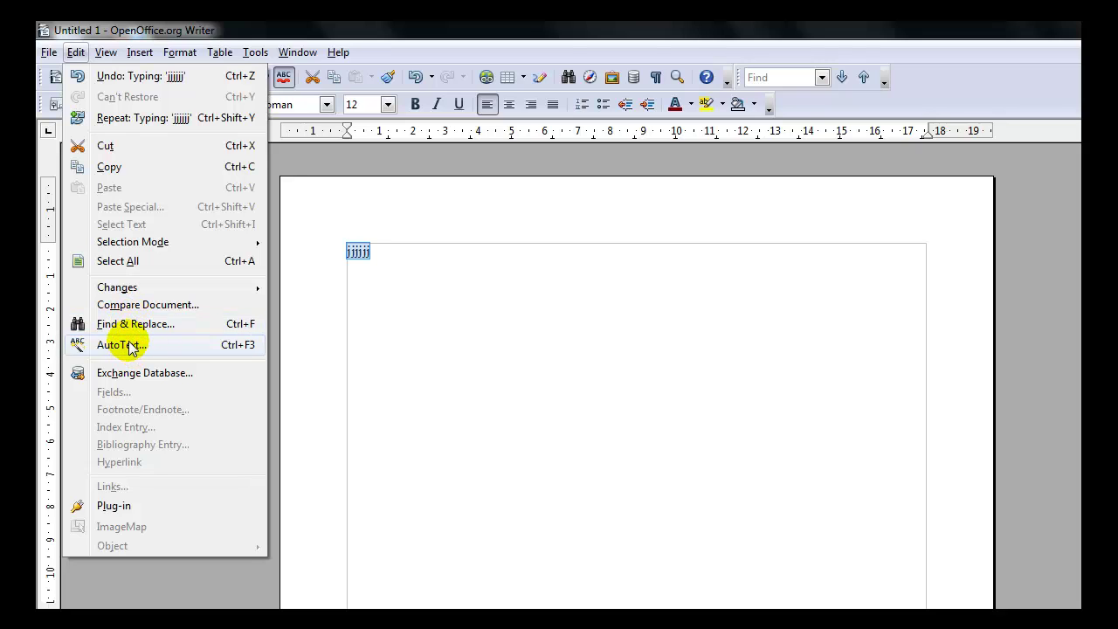
pyautogui.moveTo(98, 54)
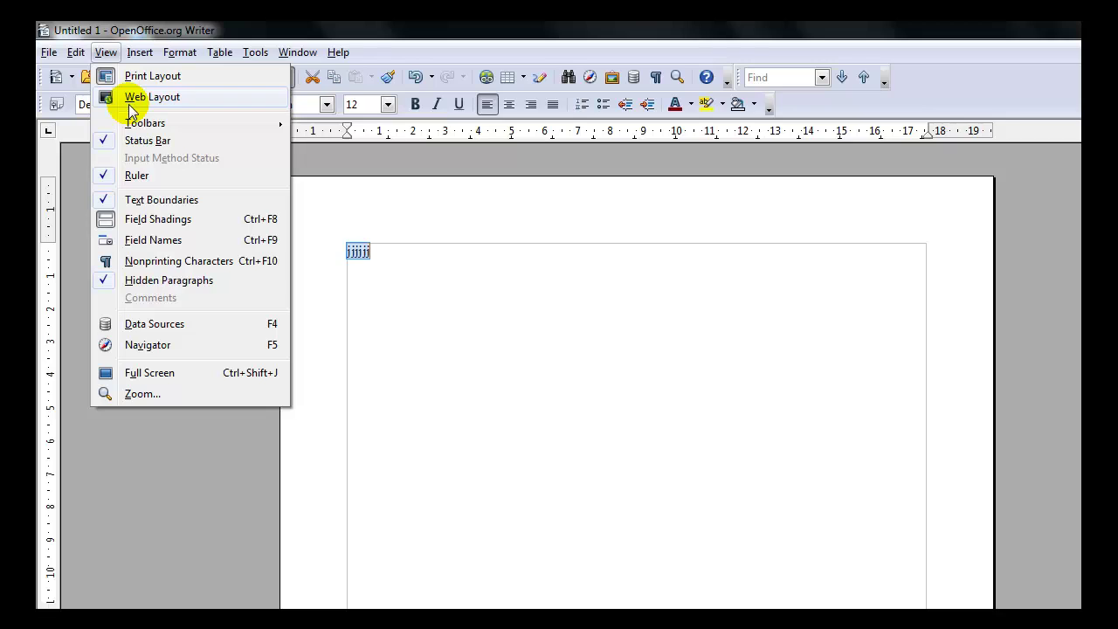
pyautogui.moveTo(133, 127)
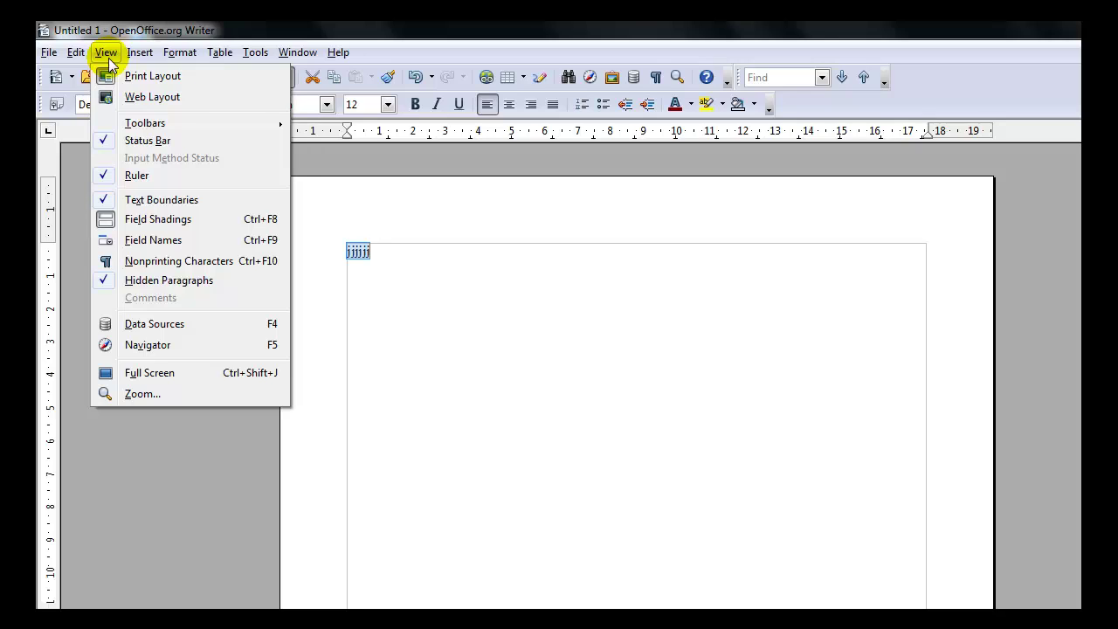
pyautogui.moveTo(133, 61)
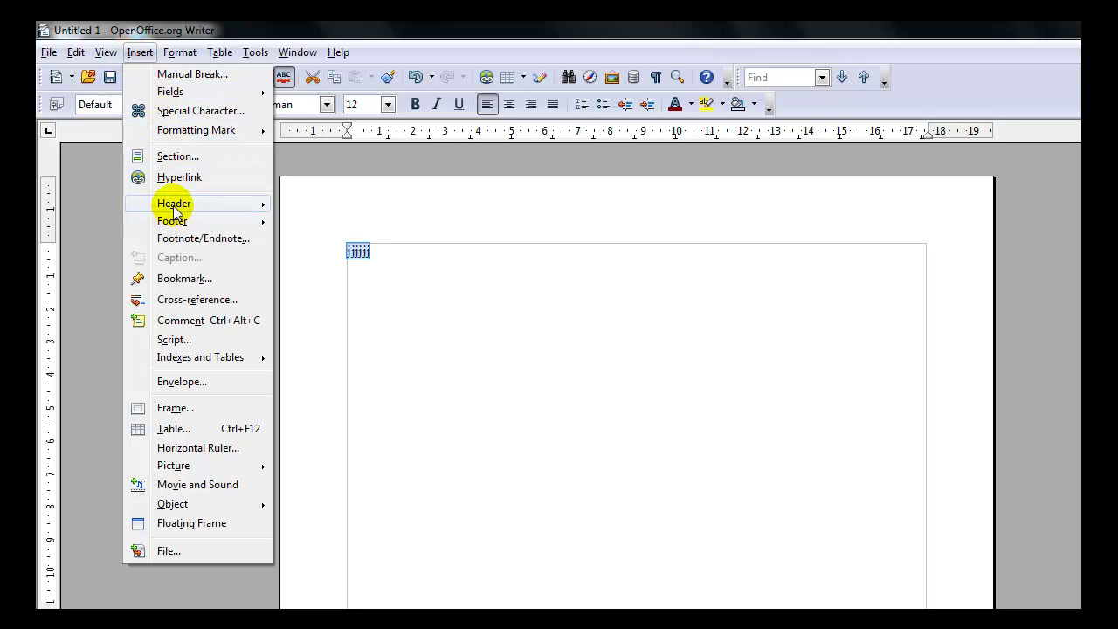
pyautogui.moveTo(173, 208)
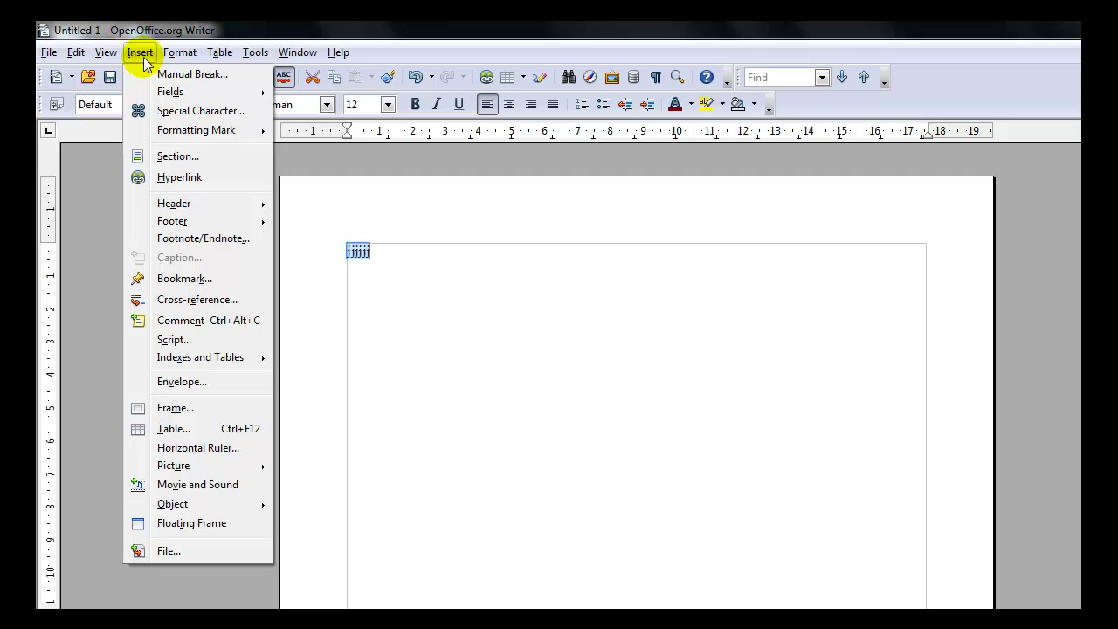
pyautogui.moveTo(172, 59)
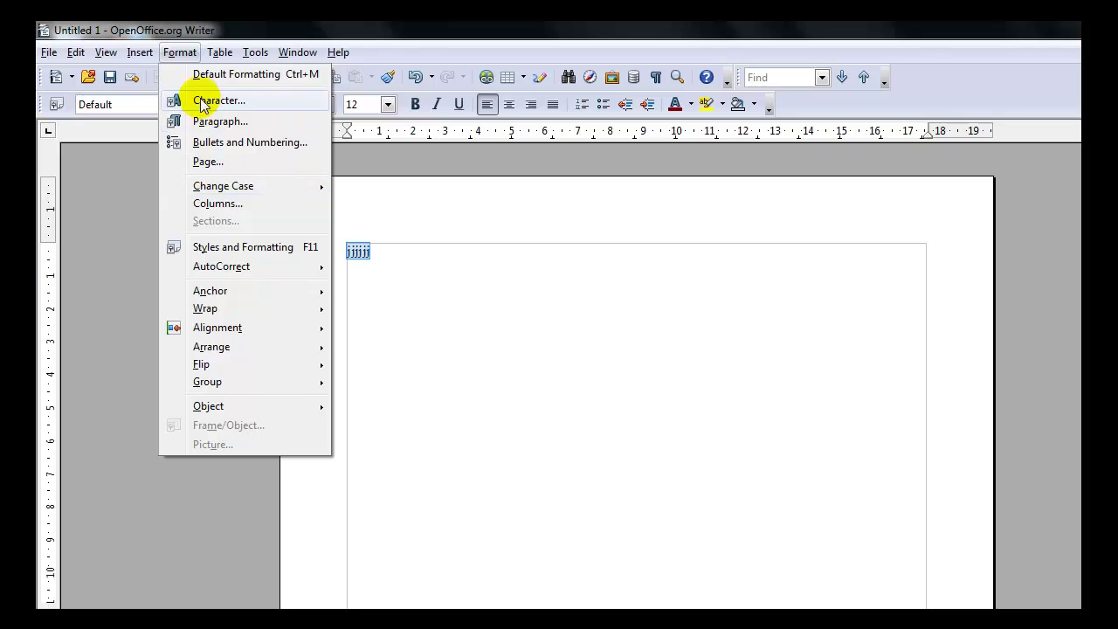
pyautogui.moveTo(216, 62)
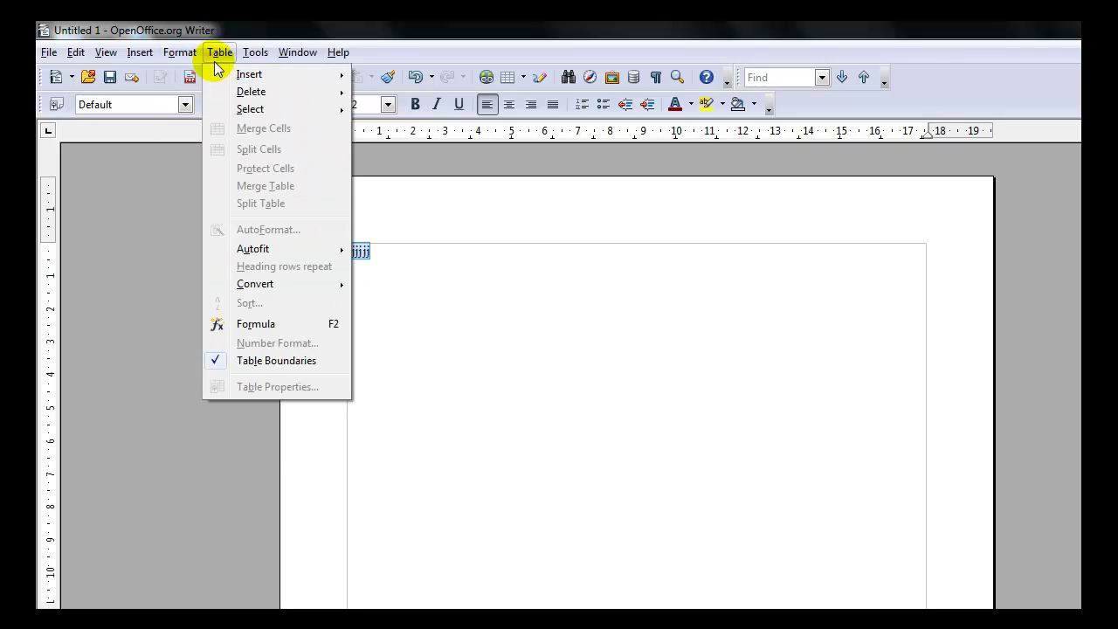
pyautogui.moveTo(244, 92)
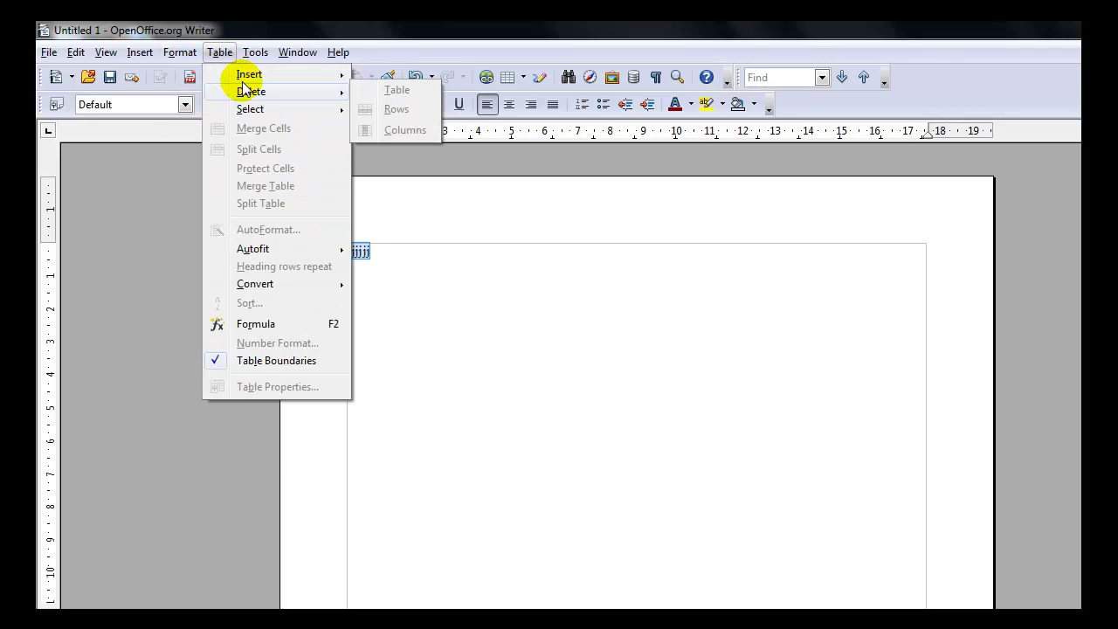
pyautogui.moveTo(245, 124)
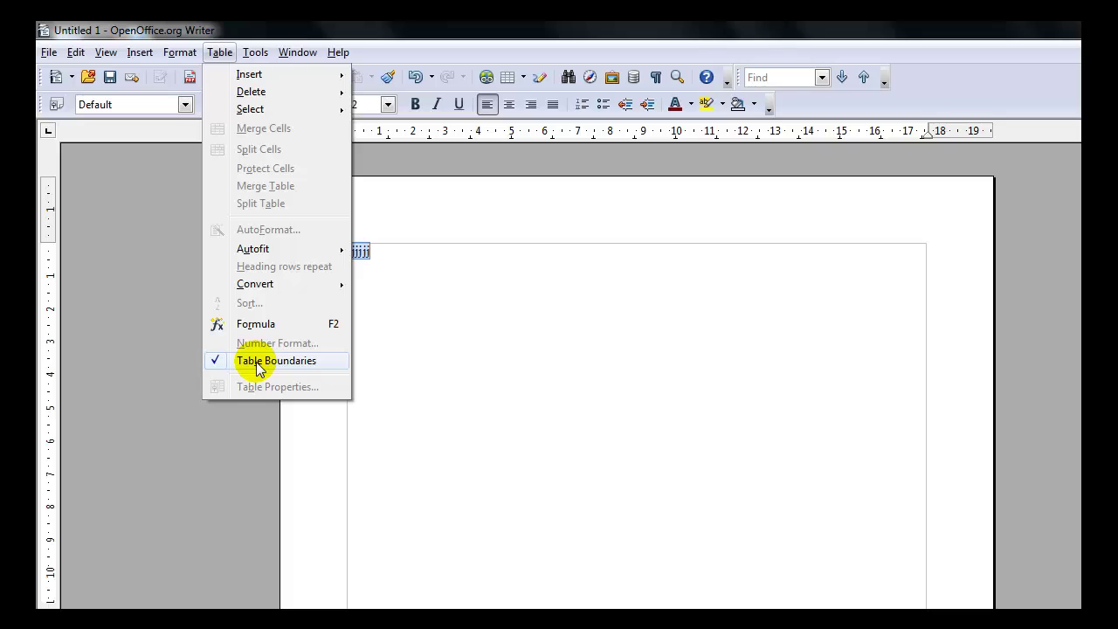
pyautogui.moveTo(256, 52)
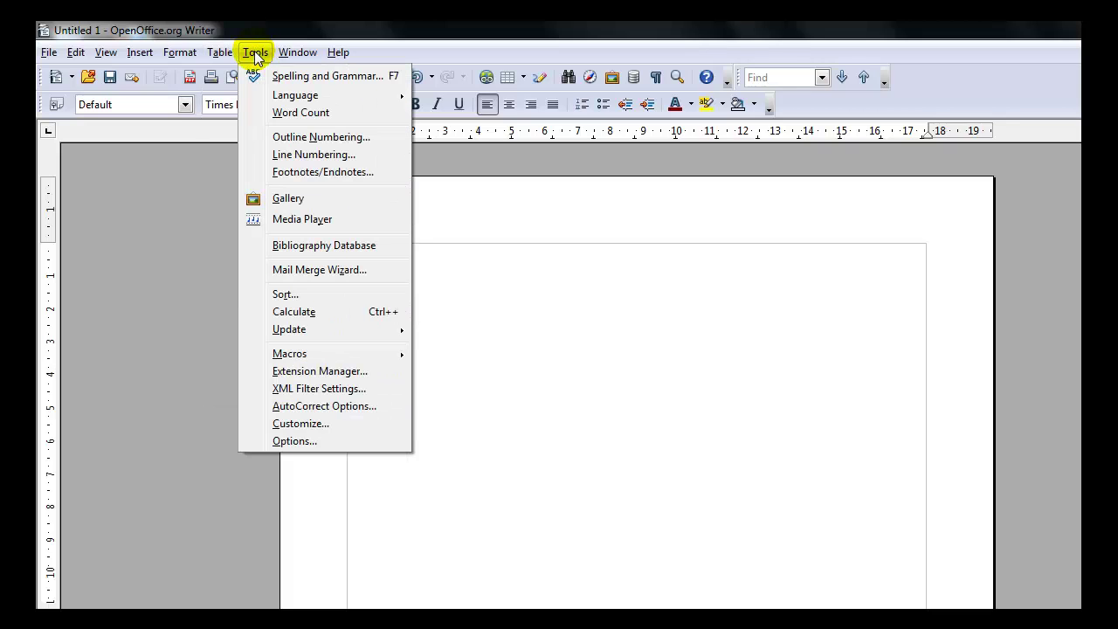
pyautogui.click(256, 52)
pyautogui.click(256, 54)
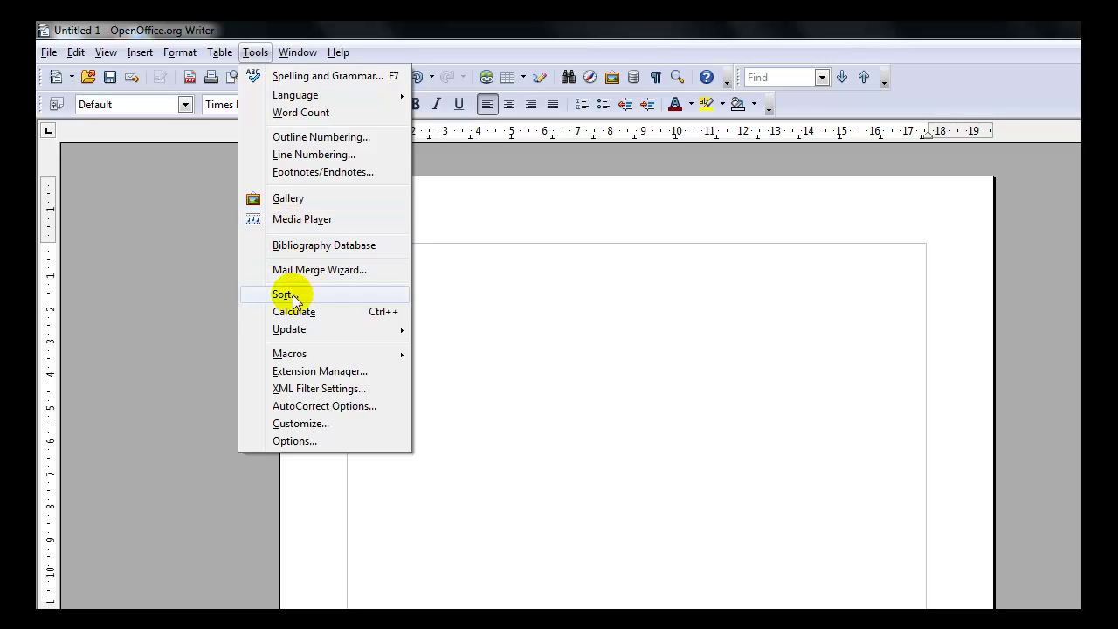
pyautogui.moveTo(293, 356)
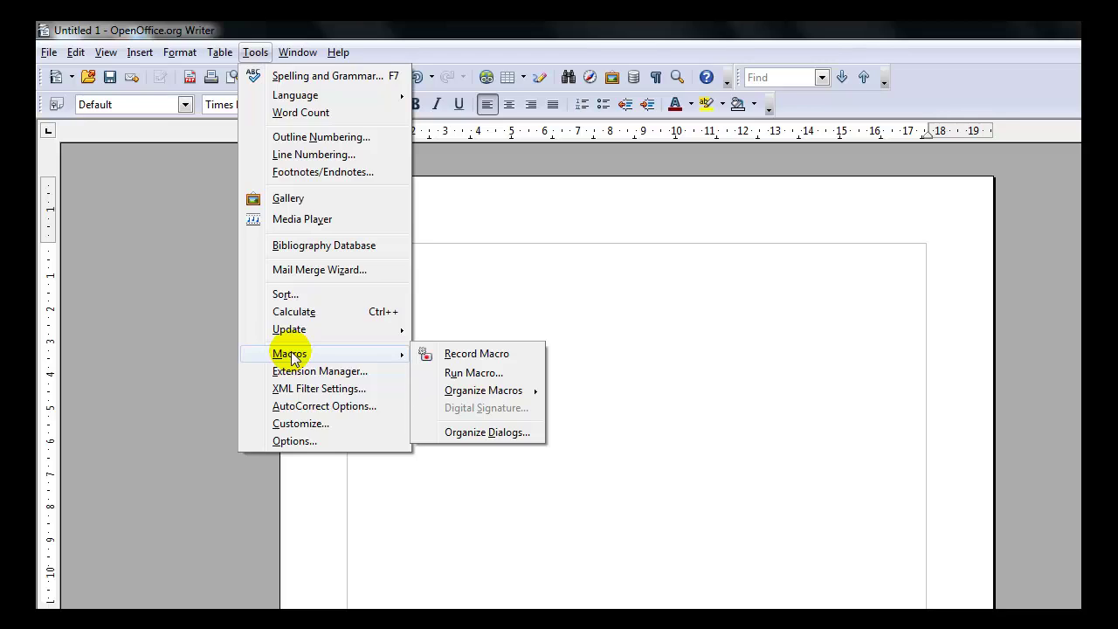
pyautogui.moveTo(284, 55)
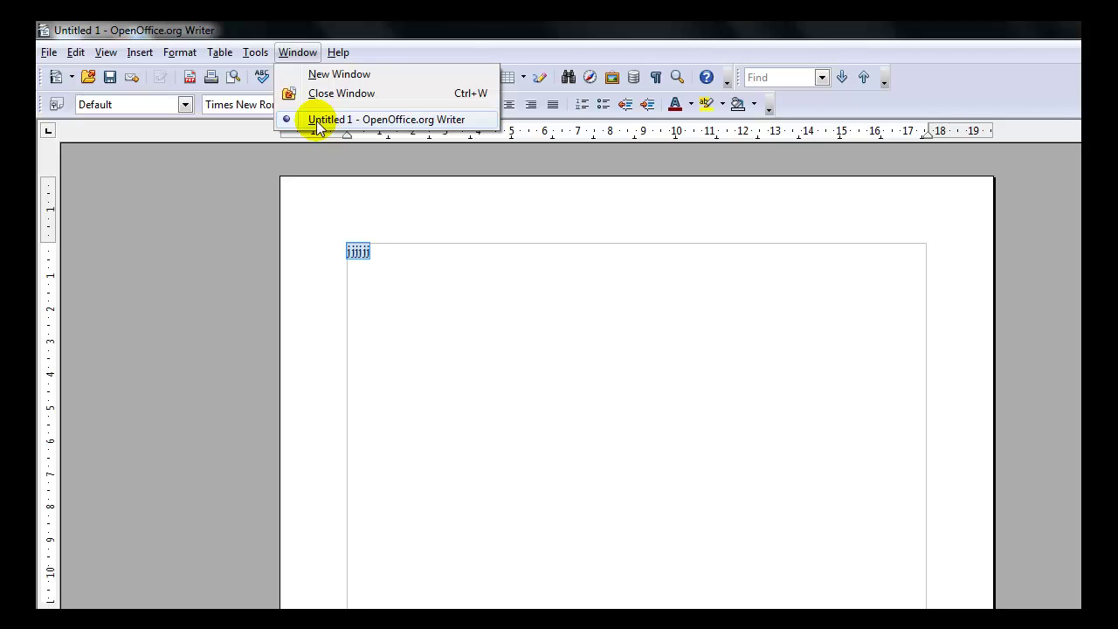
pyautogui.moveTo(326, 53)
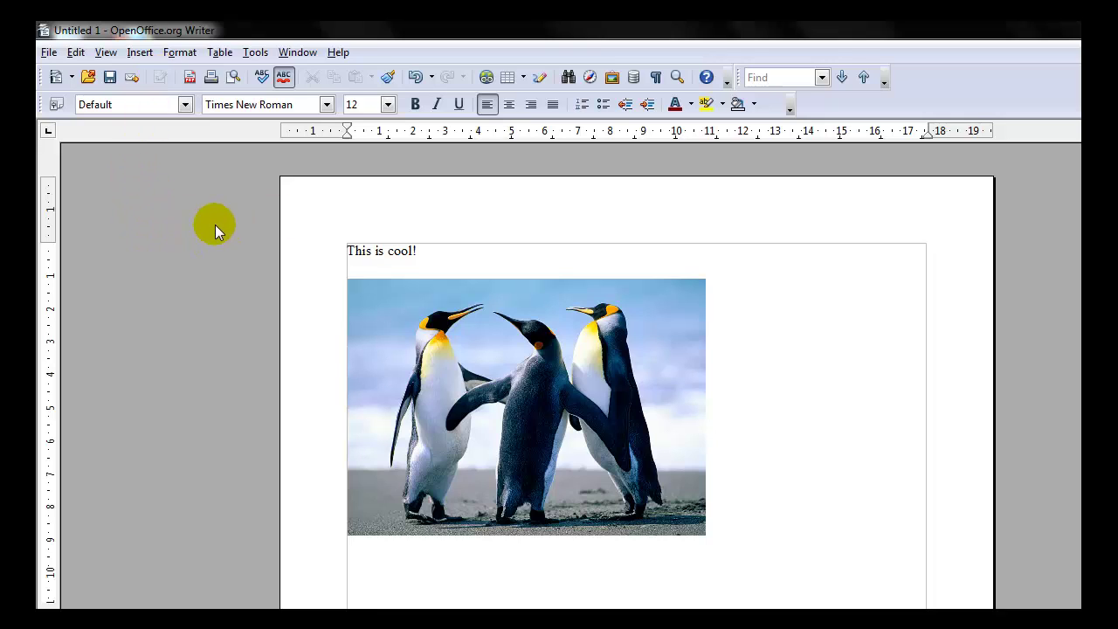
# Step: Select the penguin picture and move the floating Picture toolbar slightly downward
pyautogui.click(479, 377)
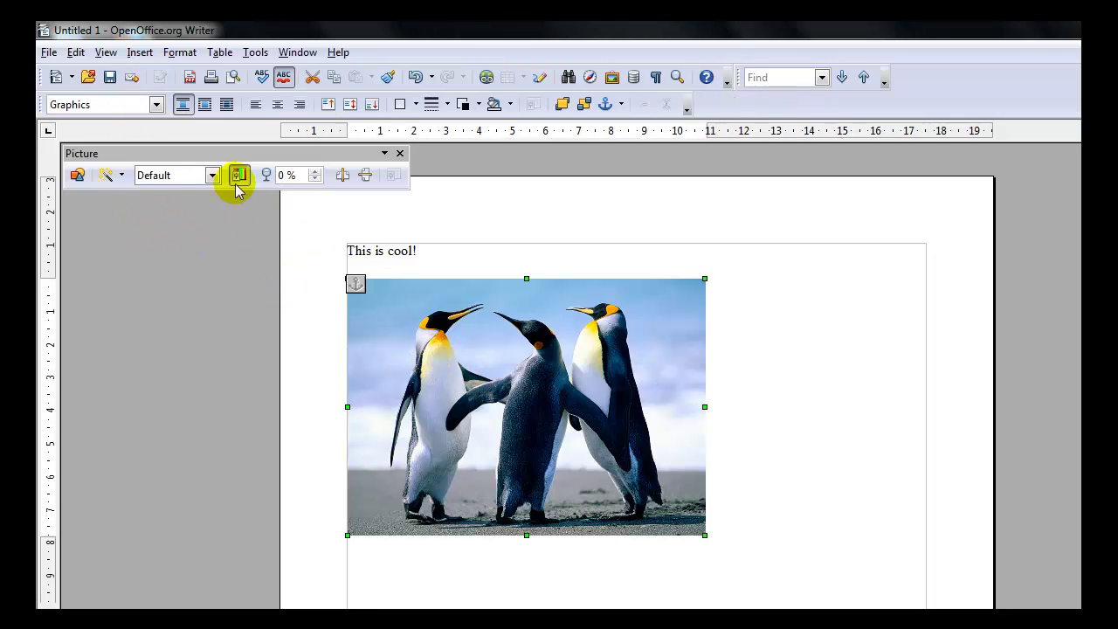
pyautogui.moveTo(182, 154); pyautogui.dragTo(182, 174)
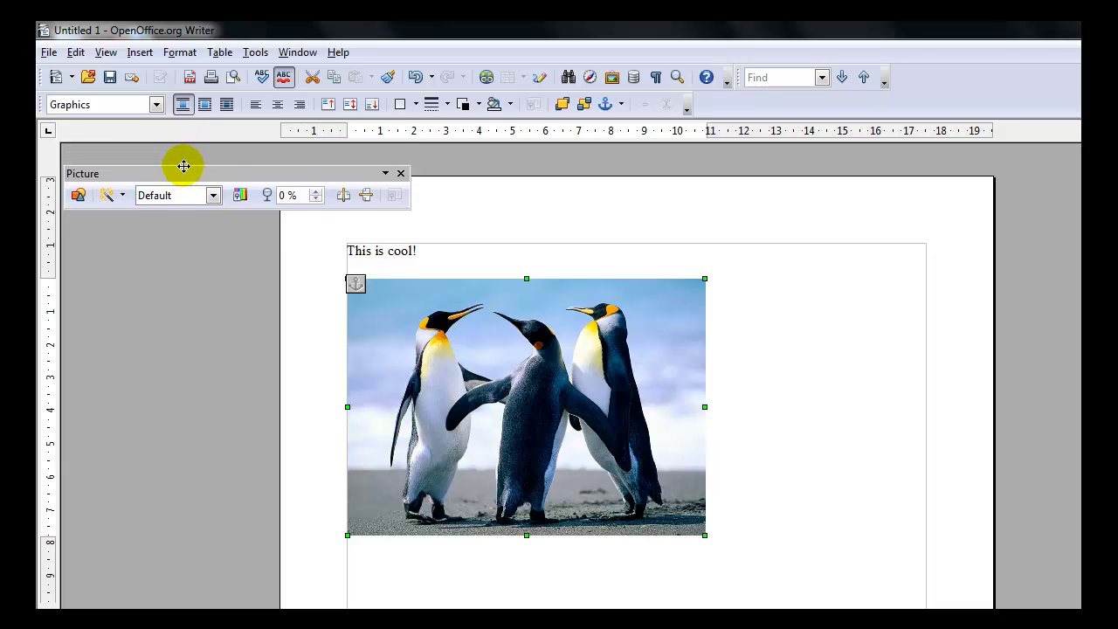
# Step: Deselect the penguin picture to compare the text formatting options, and select the picture again
pyautogui.click(479, 207)
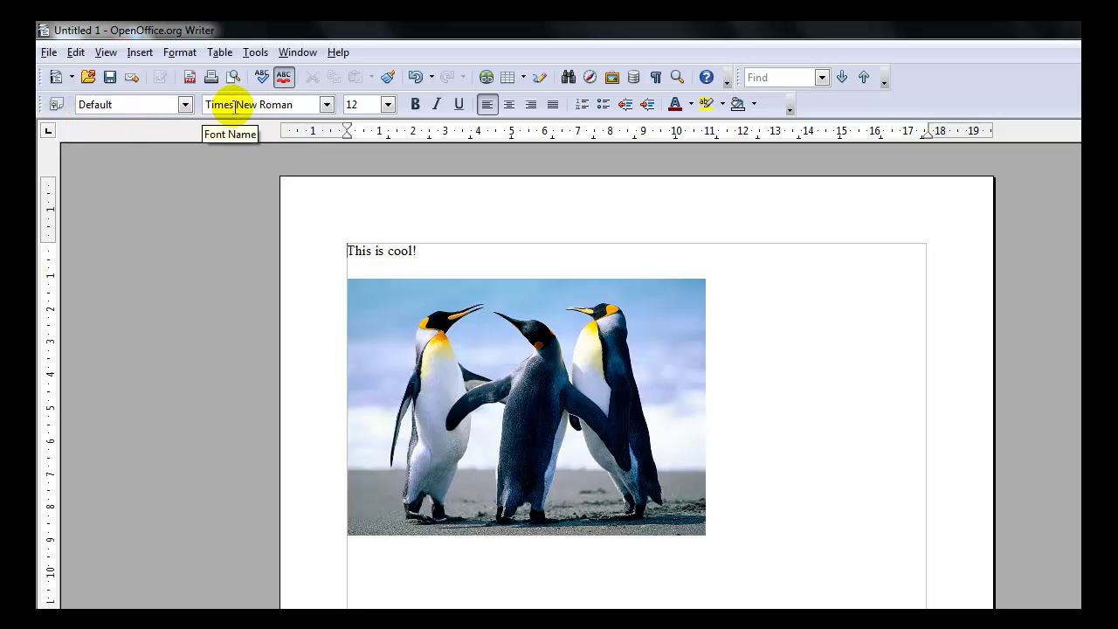
pyautogui.click(517, 400)
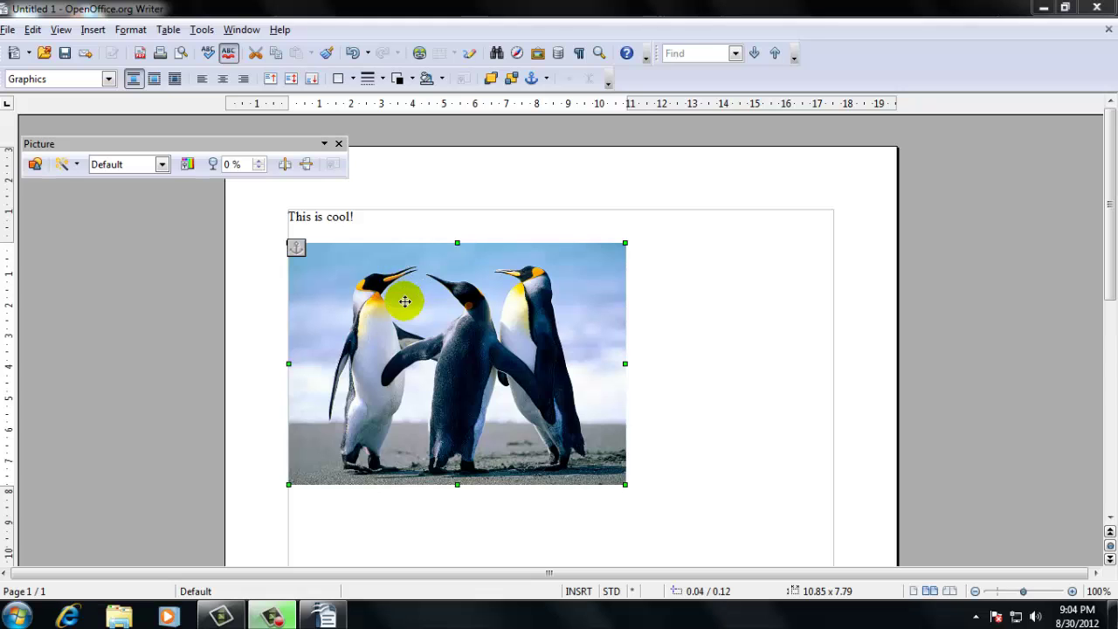
# Step: Deselect the penguin picture by returning to the text line, and display the Drawing toolbar
pyautogui.click(376, 218)
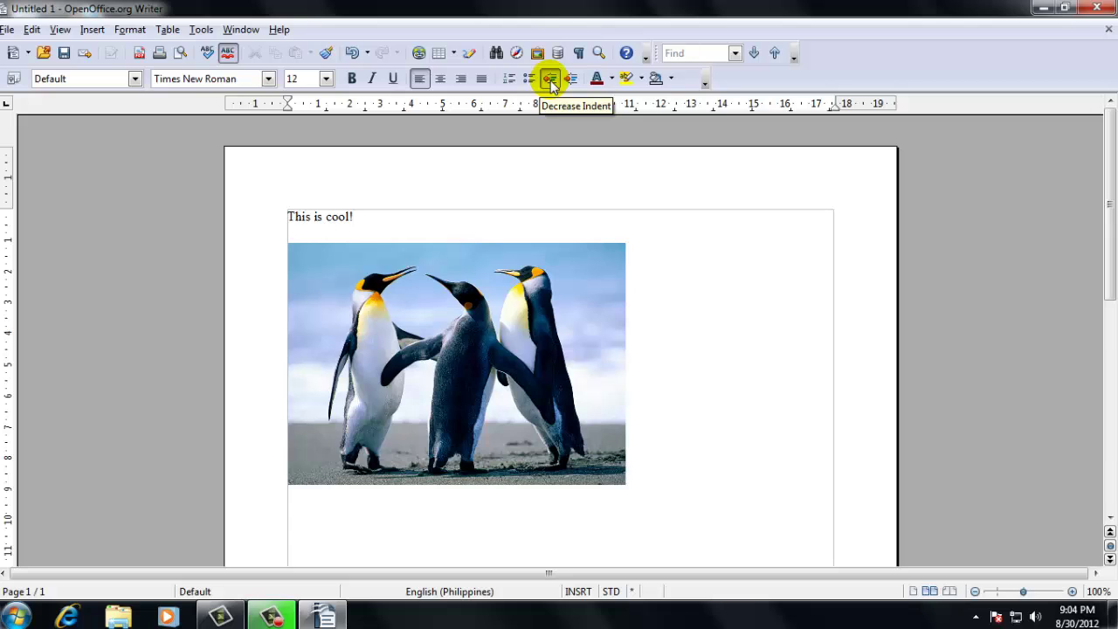
pyautogui.click(60, 30)
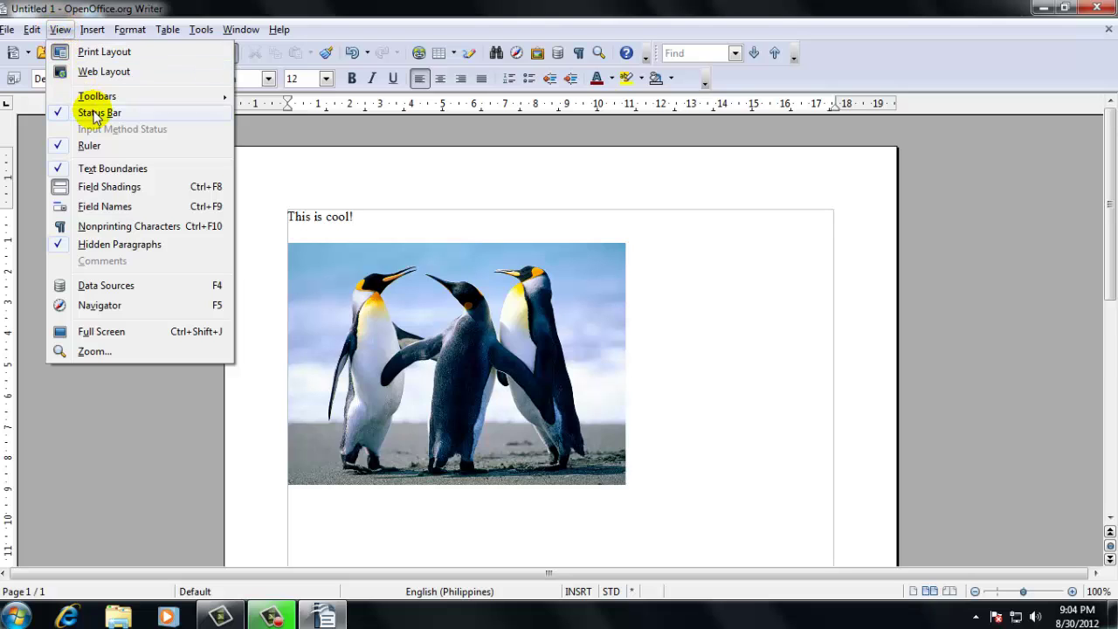
pyautogui.moveTo(99, 105)
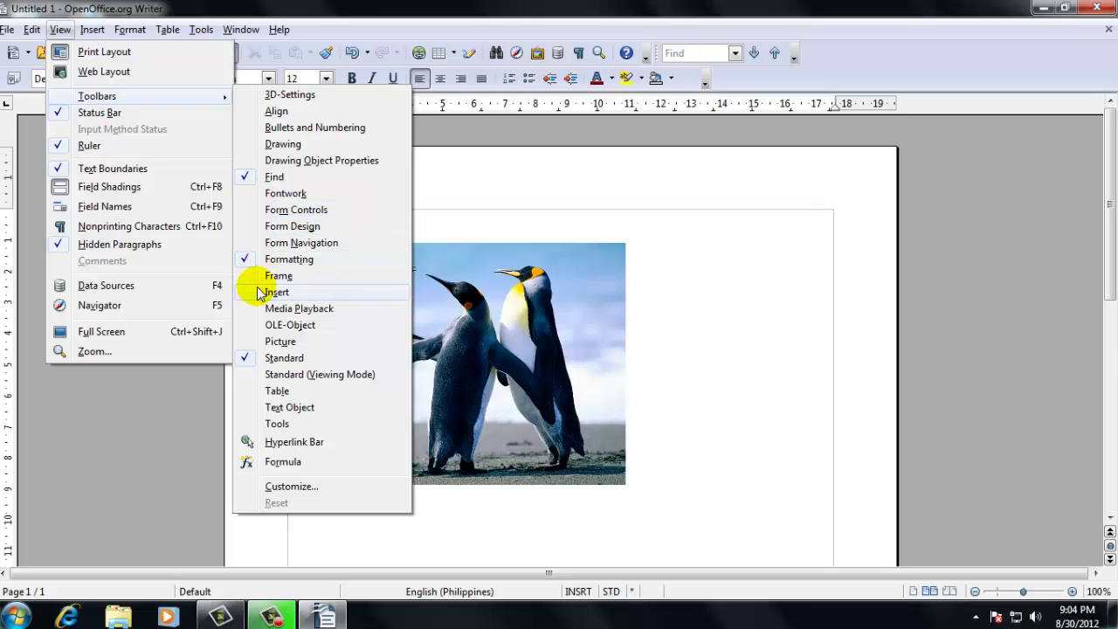
pyautogui.click(247, 149)
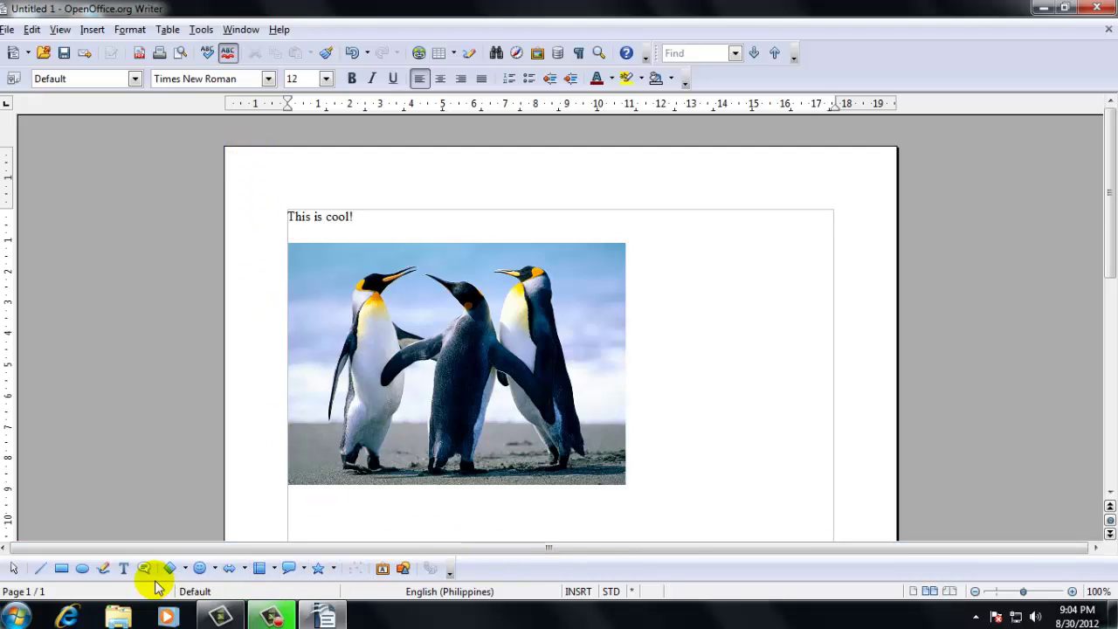
# Step: Detach the flowchart shapes palette from the Drawing toolbar and float it over the penguin picture
pyautogui.click(276, 569)
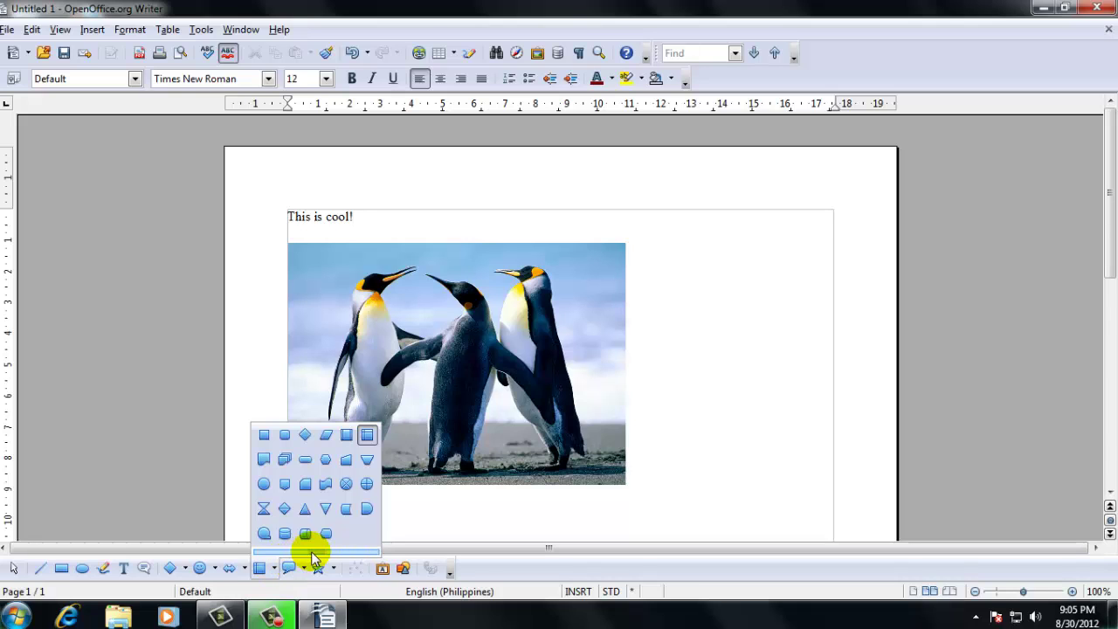
pyautogui.moveTo(314, 558); pyautogui.dragTo(443, 342)
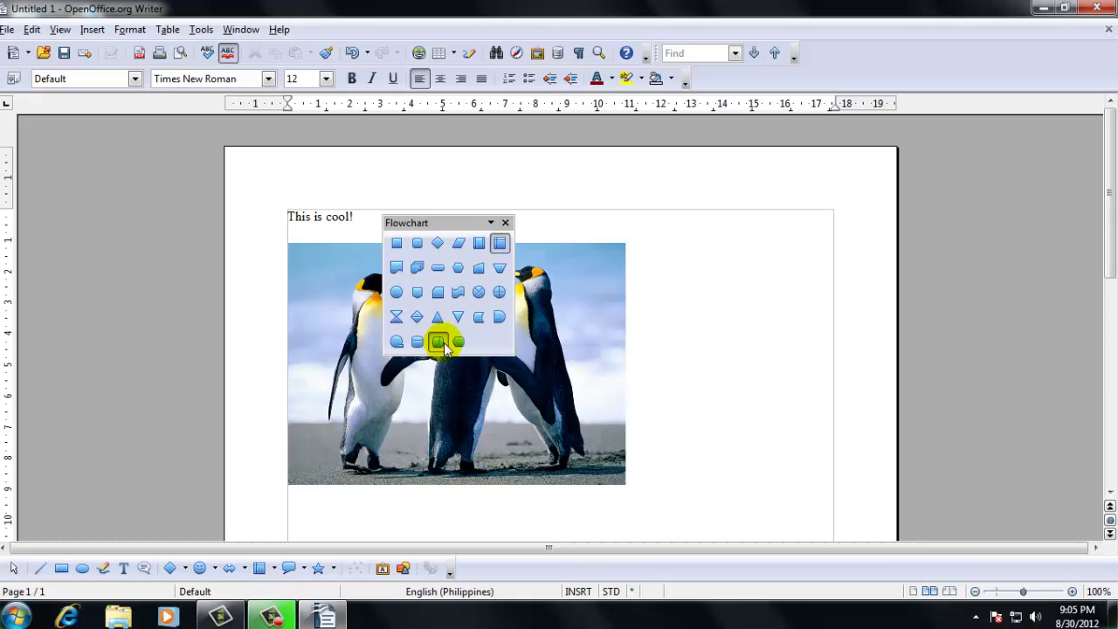
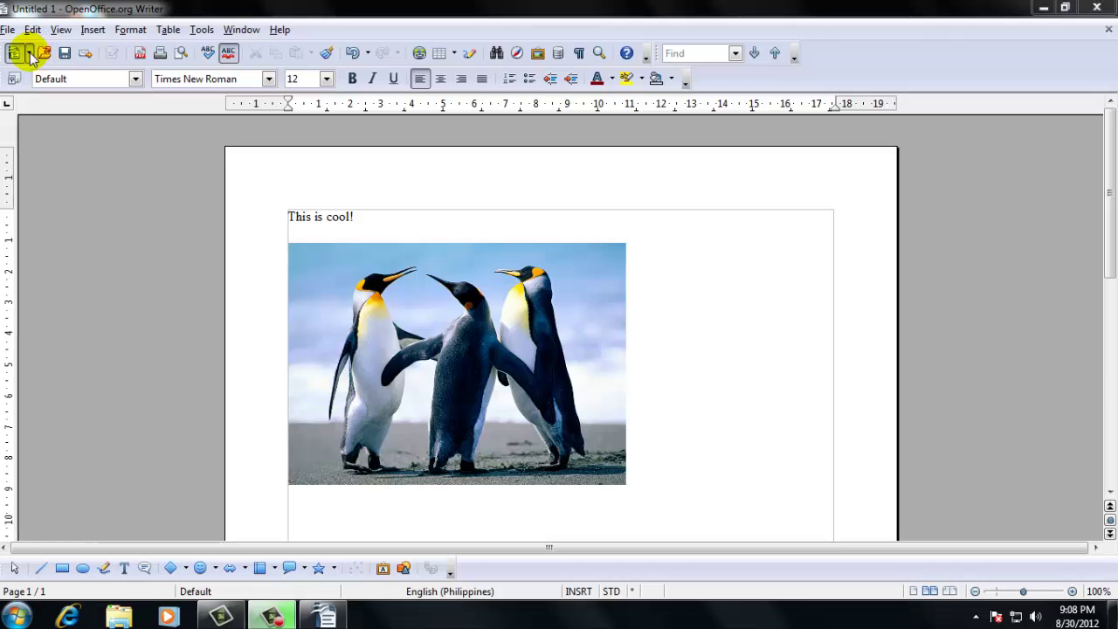
# Step: Examine the expandable choices for new document types, flowchart shapes, undo history, block arrows and basic shapes
pyautogui.click(29, 54)
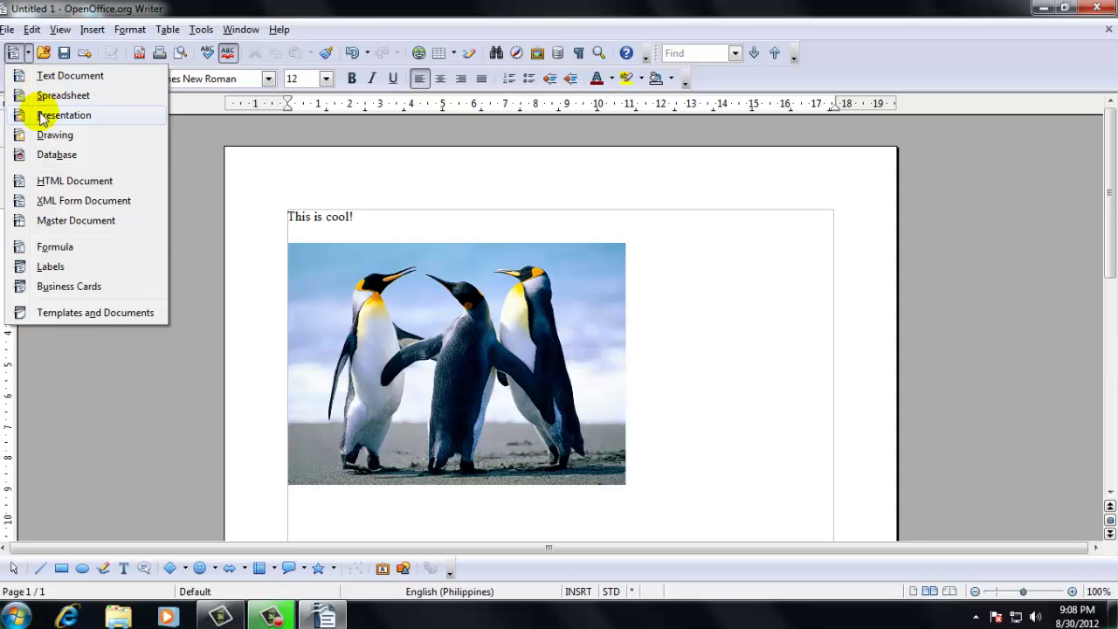
pyautogui.click(162, 467)
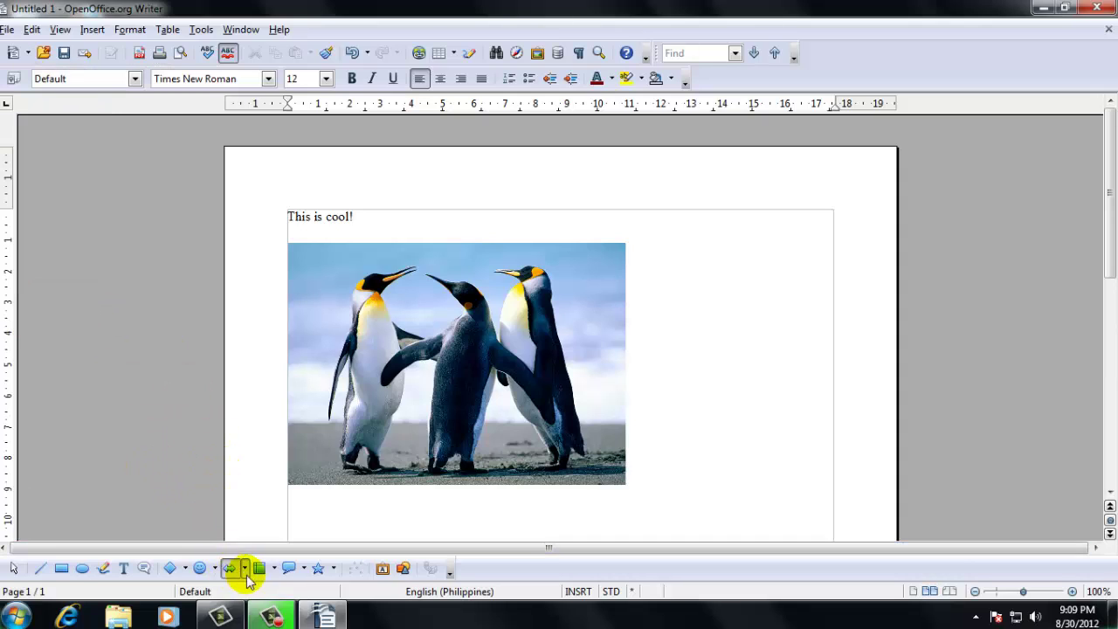
pyautogui.click(273, 569)
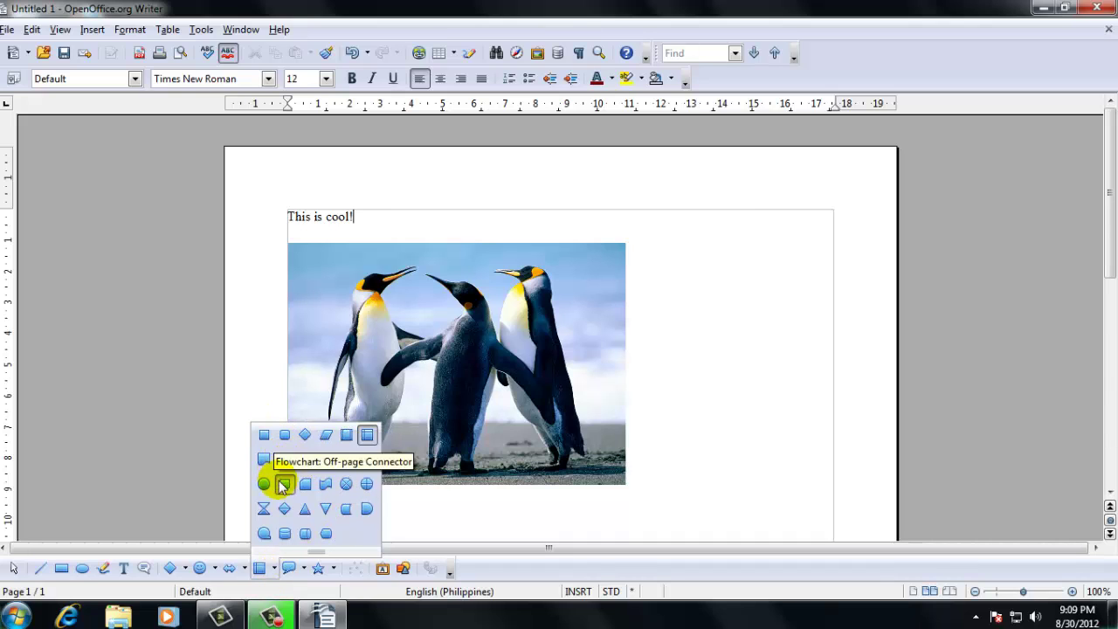
pyautogui.click(437, 528)
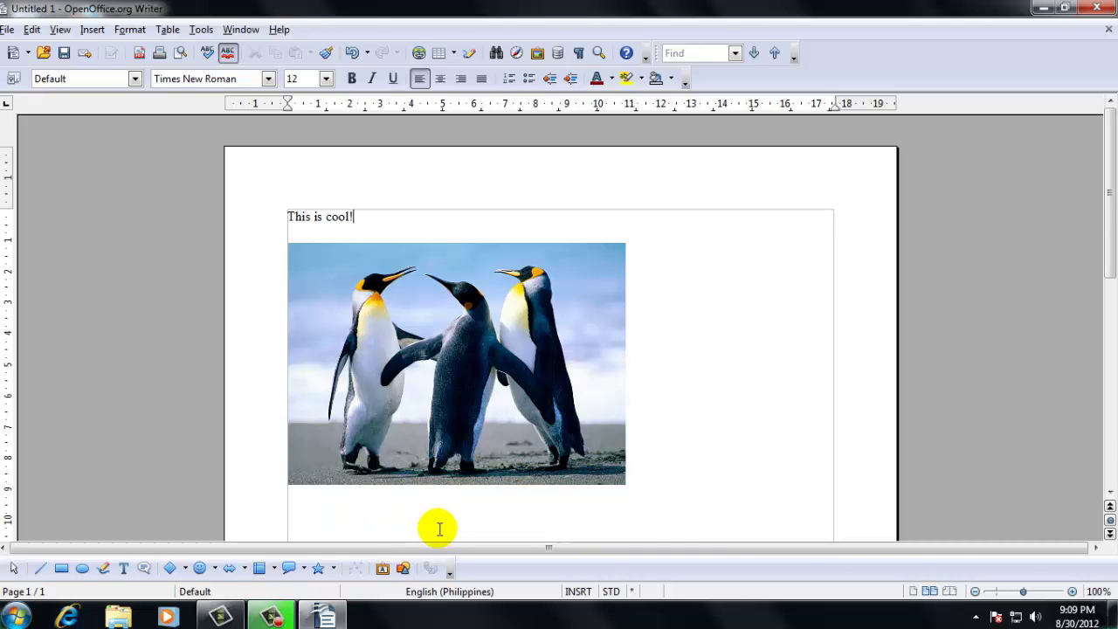
pyautogui.click(368, 54)
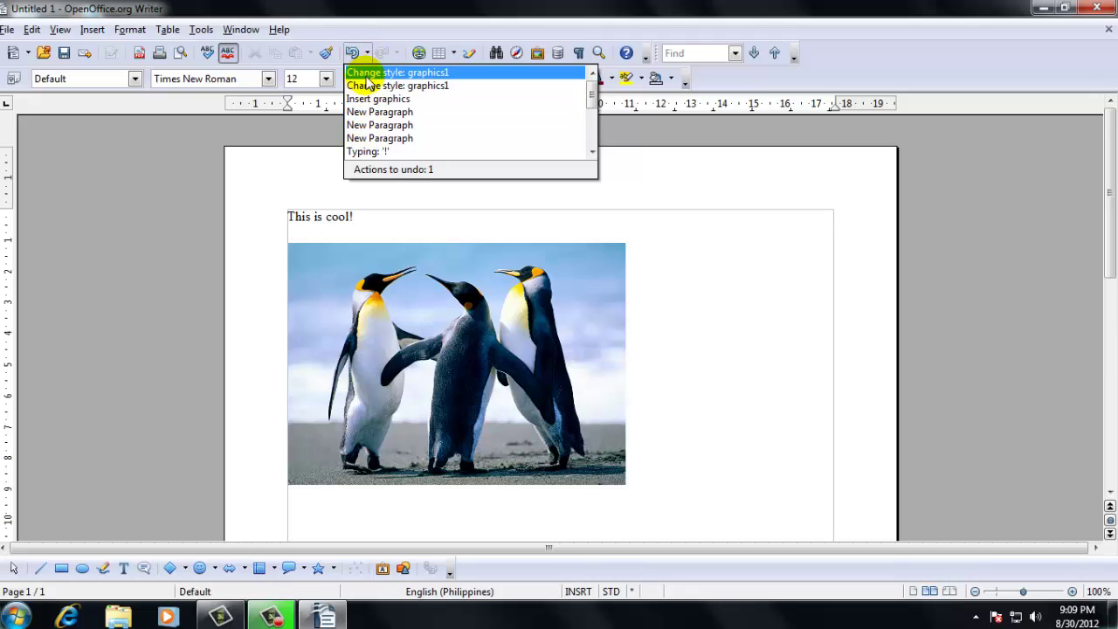
pyautogui.click(169, 163)
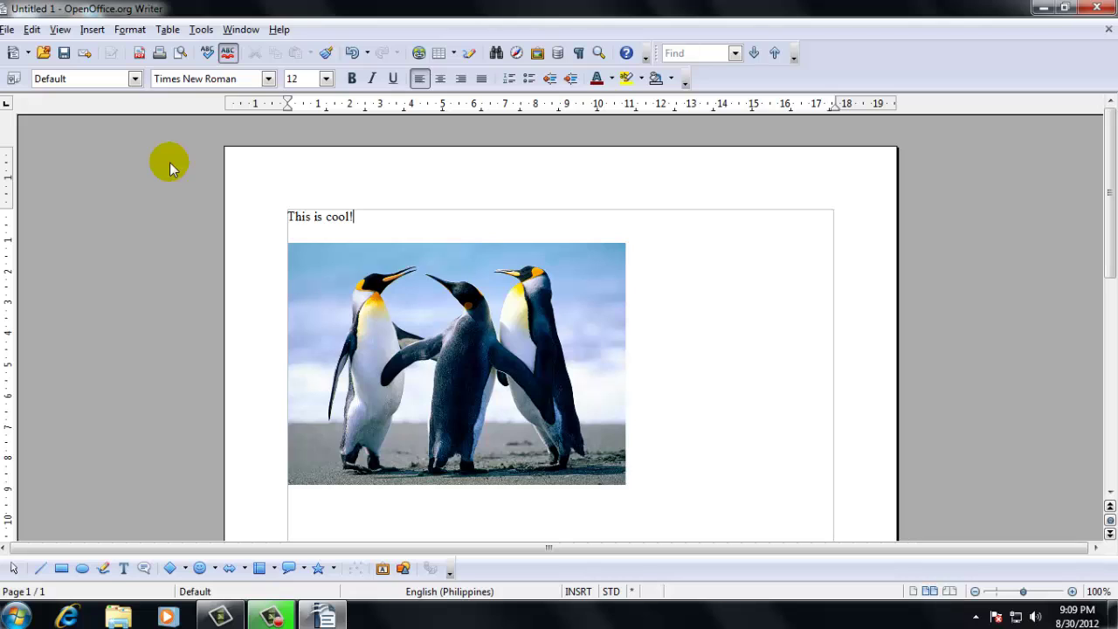
pyautogui.click(245, 569)
pyautogui.click(246, 569)
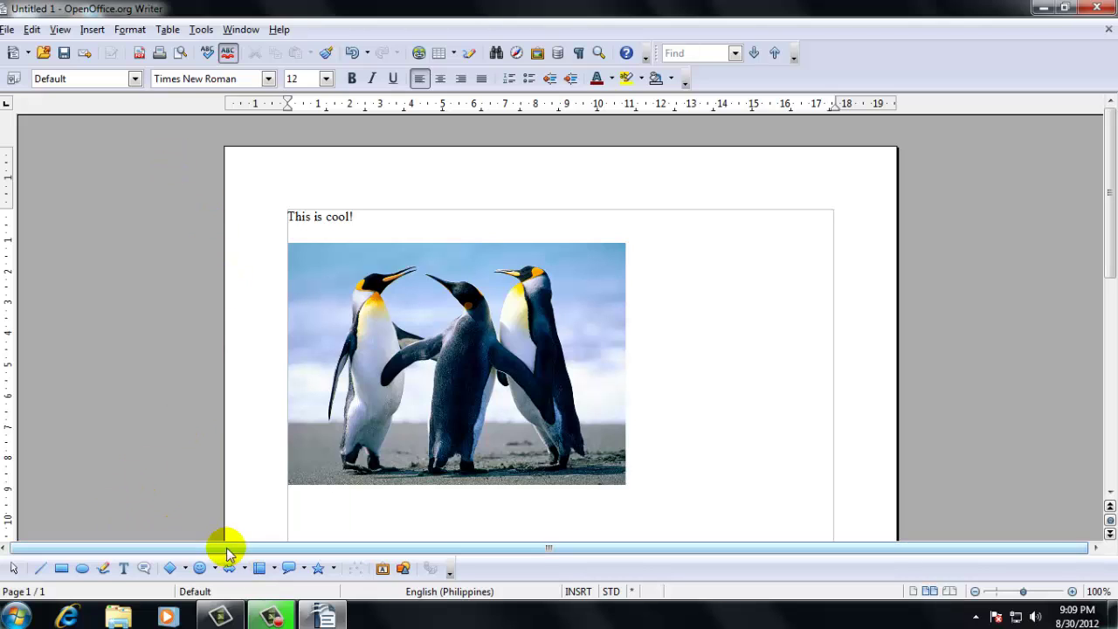
pyautogui.click(185, 568)
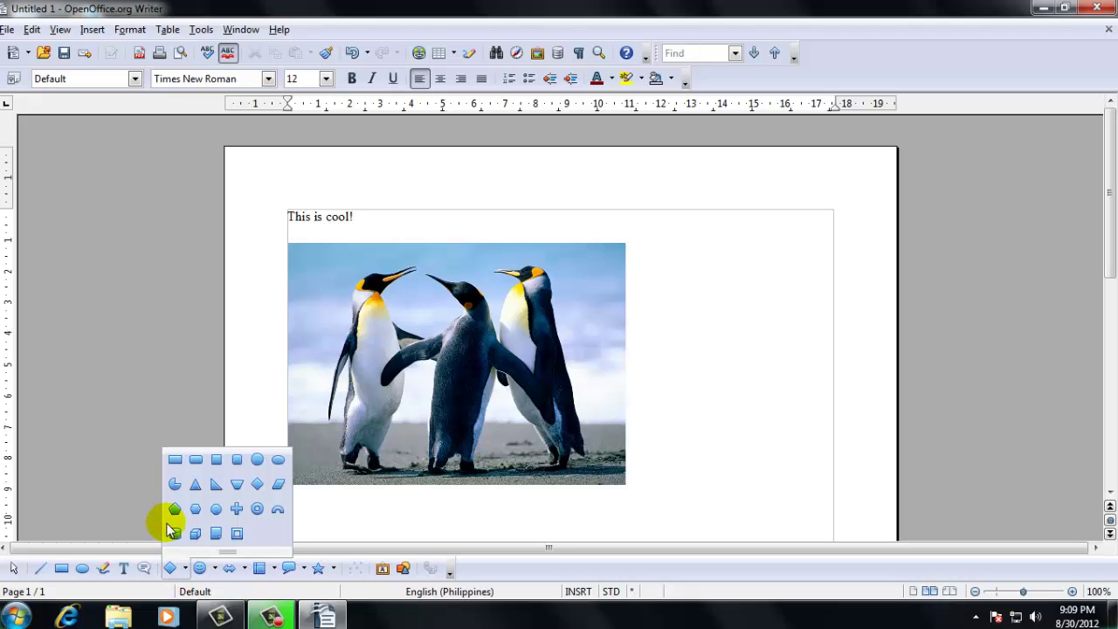
pyautogui.click(185, 569)
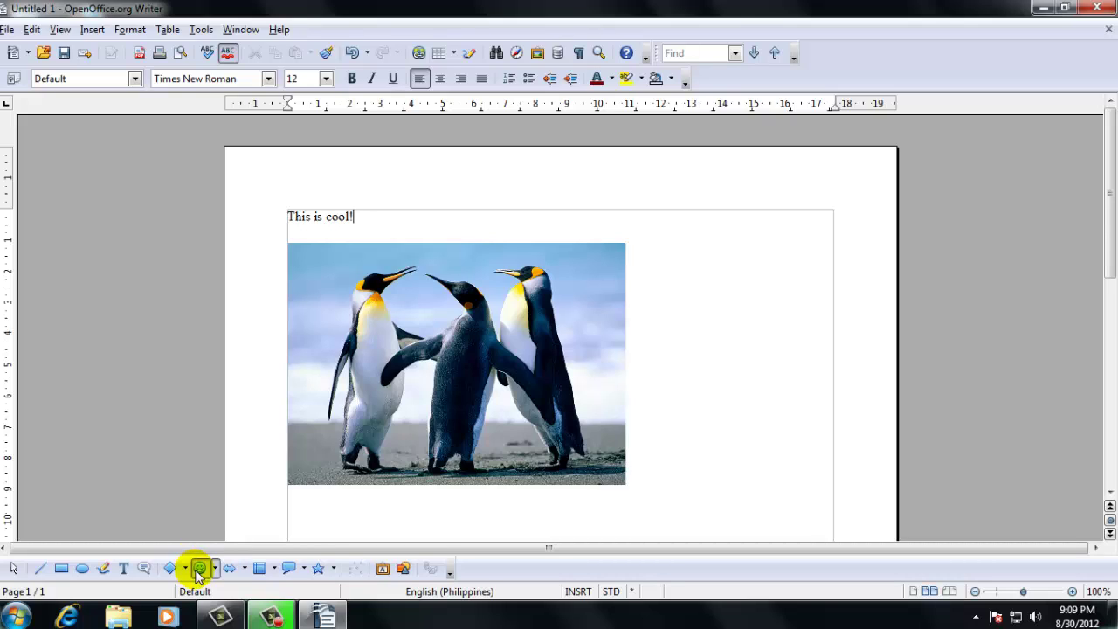
# Step: Float the Flowchart palette over the right part of the penguin picture and close it
pyautogui.click(274, 570)
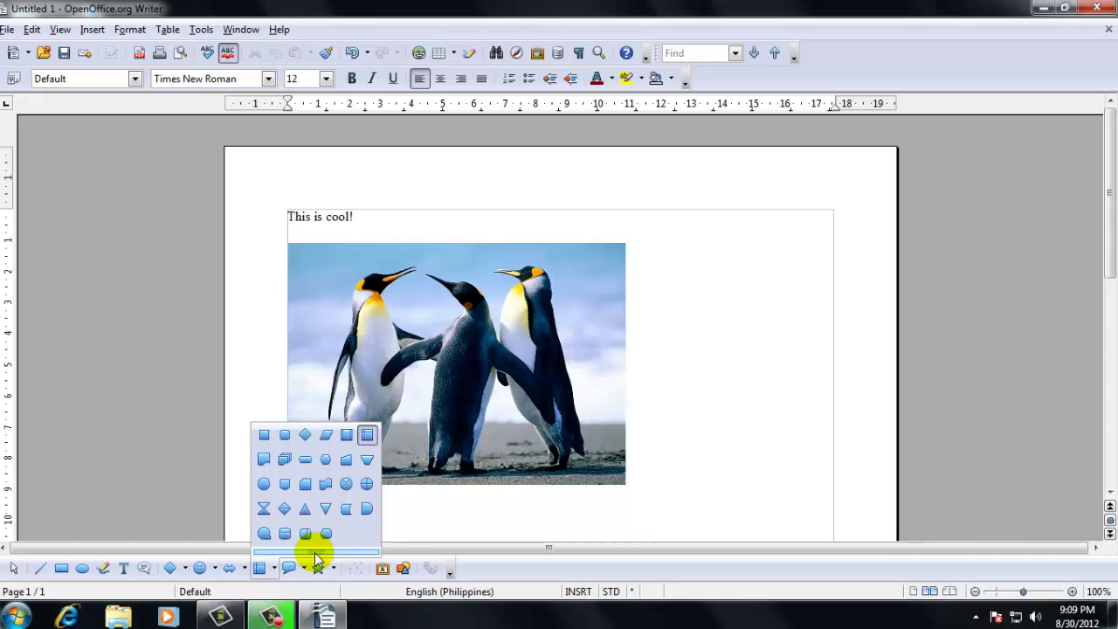
pyautogui.moveTo(316, 556); pyautogui.dragTo(531, 345)
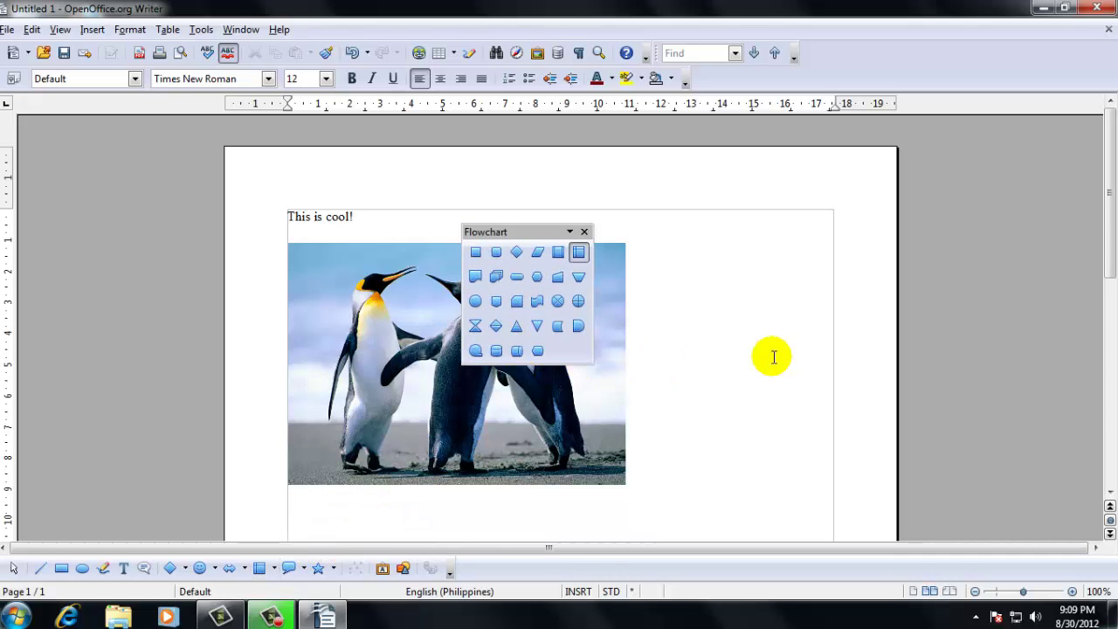
pyautogui.click(584, 234)
pyautogui.click(583, 233)
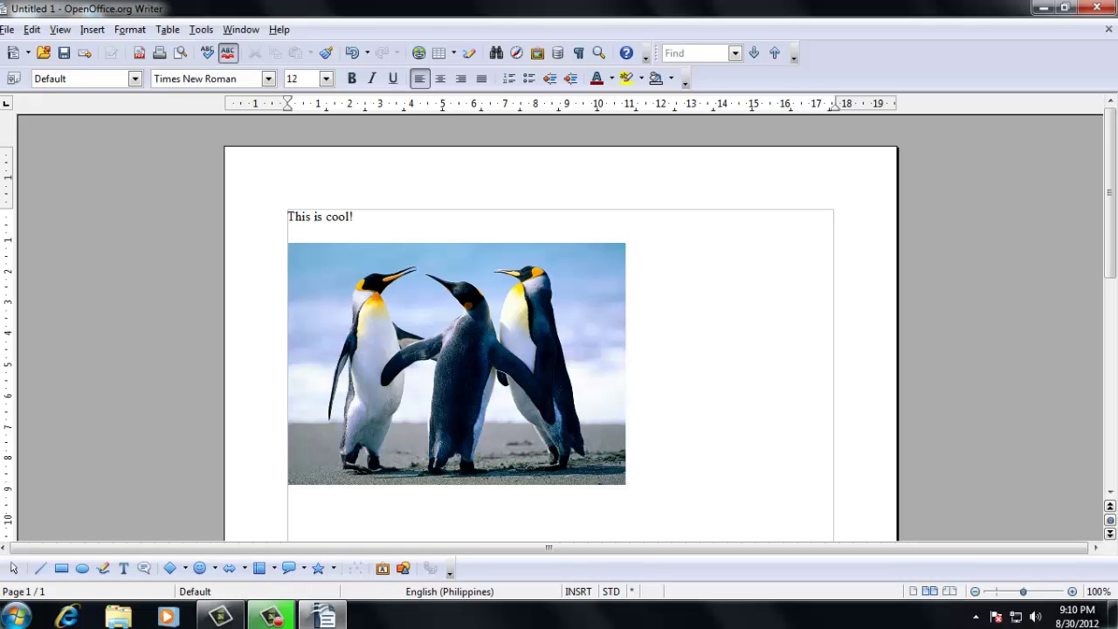
# Step: Undock the Standard toolbar onto the page and dock it back in its original place
pyautogui.moveTo(3, 53); pyautogui.dragTo(112, 175)
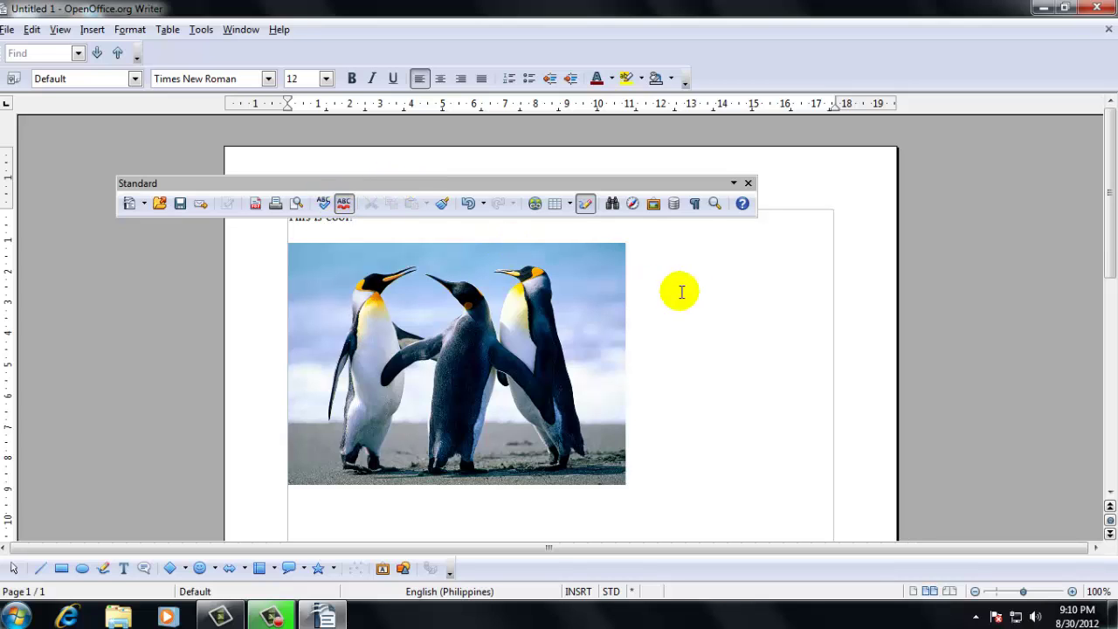
pyautogui.click(733, 184)
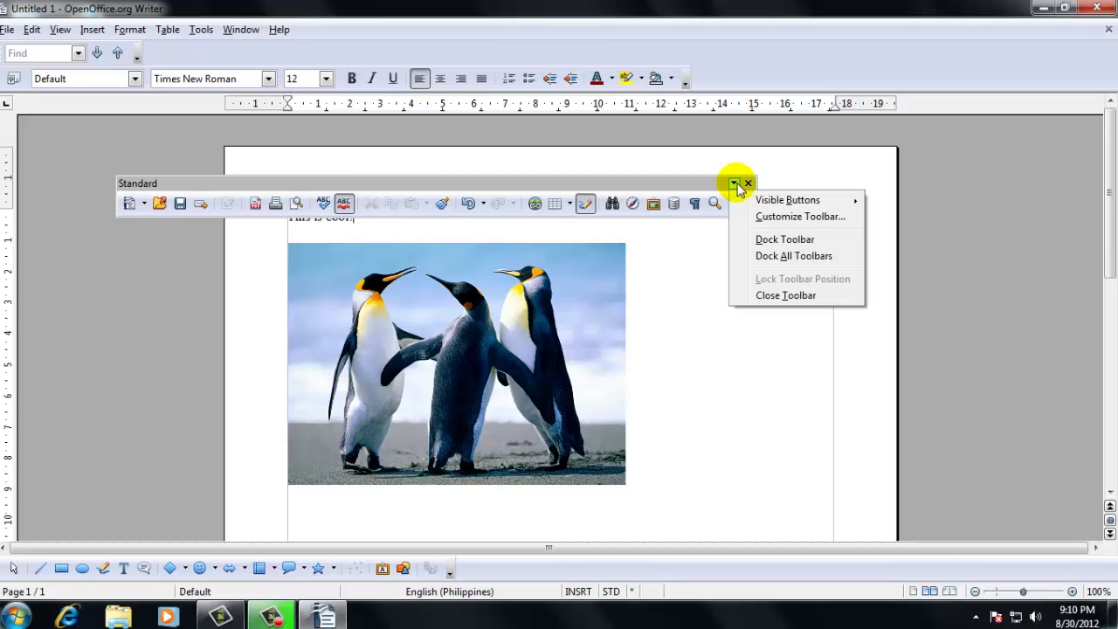
pyautogui.click(766, 239)
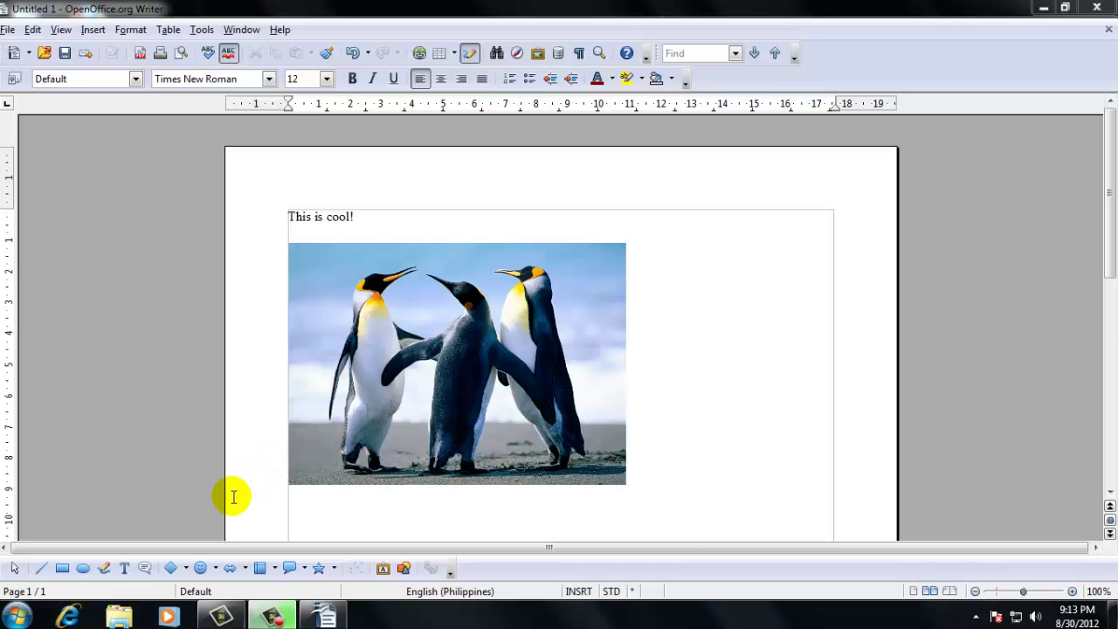
# Step: Detach the Flowchart palette, move it above the penguin picture, and dock it below the Formatting toolbar
pyautogui.click(275, 572)
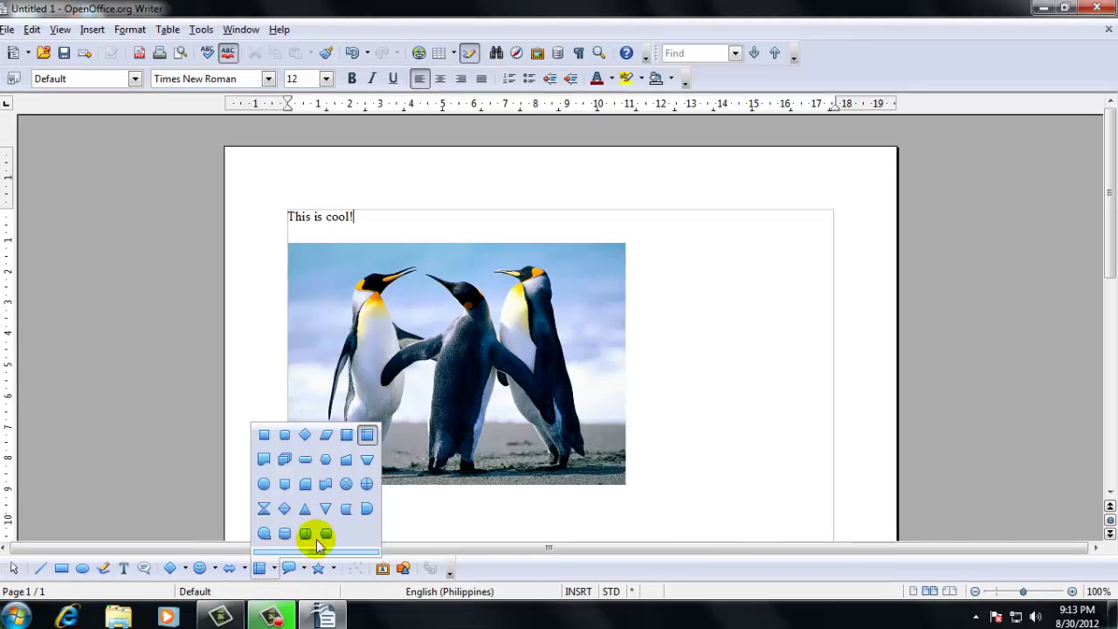
pyautogui.moveTo(307, 535); pyautogui.dragTo(443, 385)
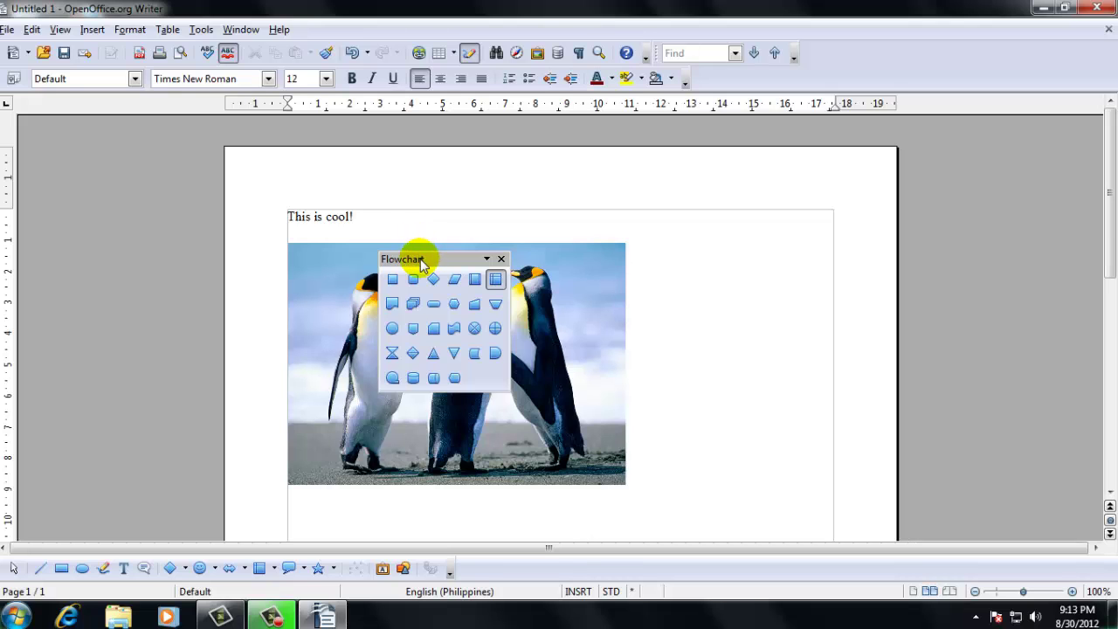
pyautogui.moveTo(421, 262); pyautogui.dragTo(523, 198)
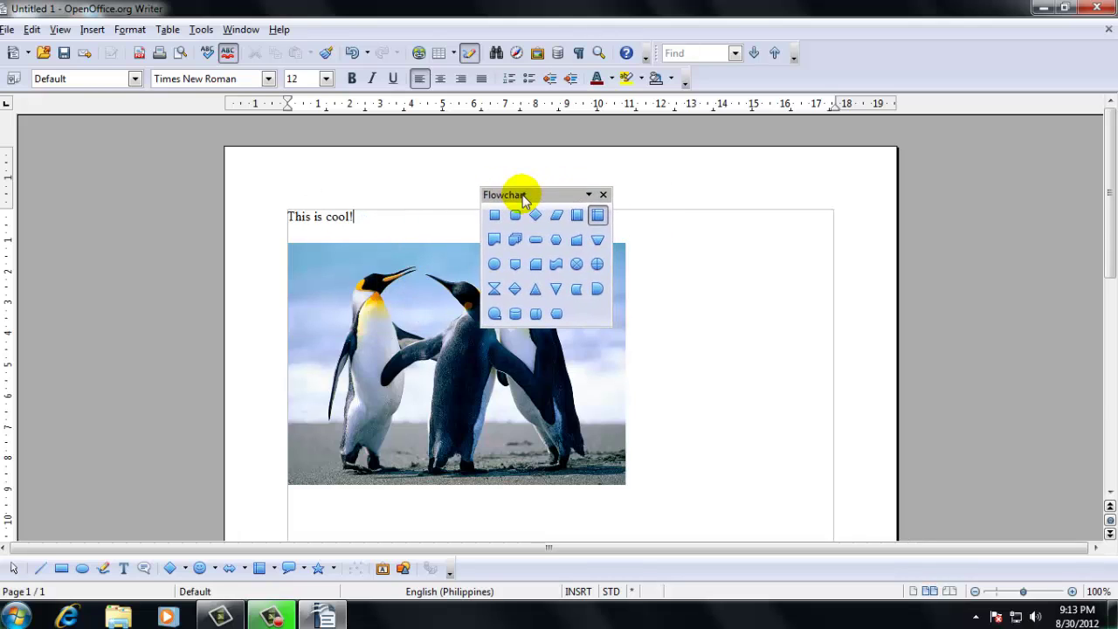
pyautogui.click(590, 198)
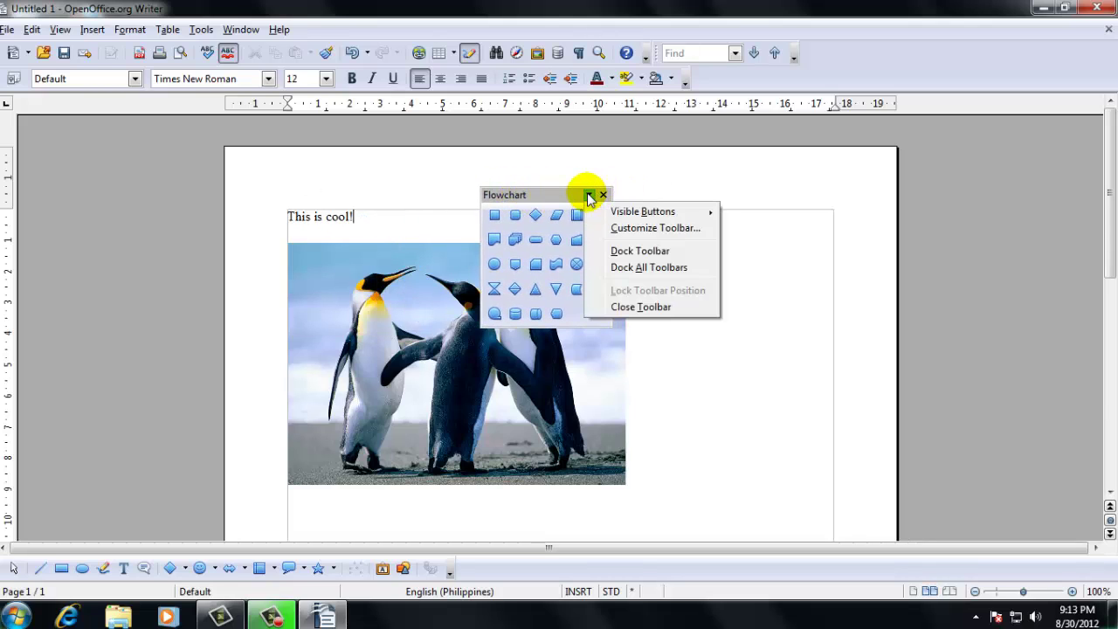
pyautogui.click(628, 250)
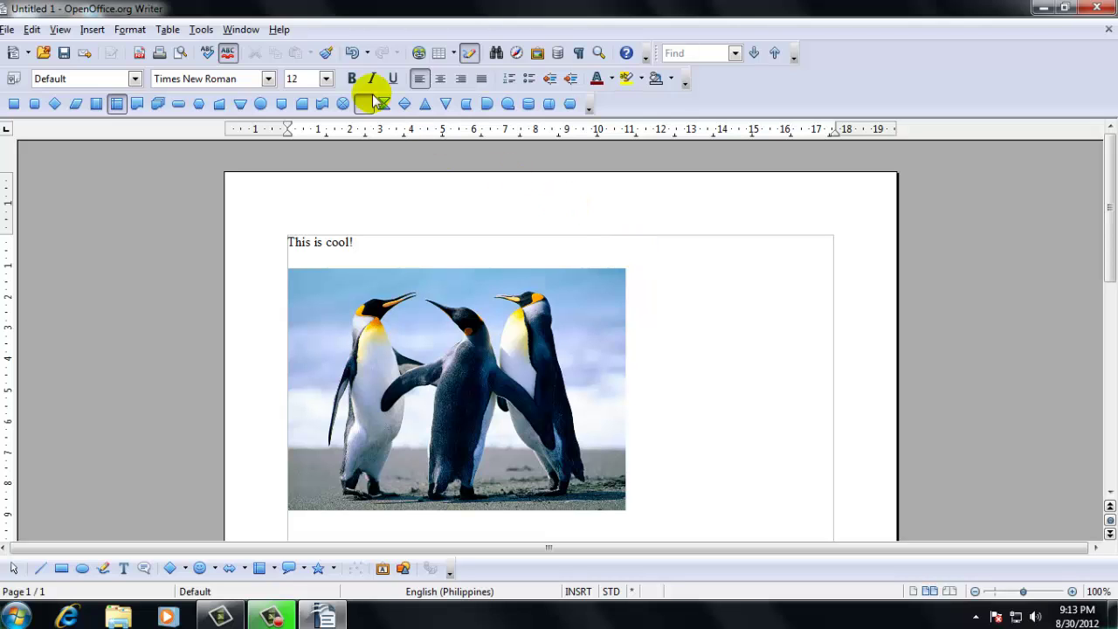
# Step: Undock the Flowchart toolbar, move it down beside the Drawing toolbar, and close it
pyautogui.click(590, 109)
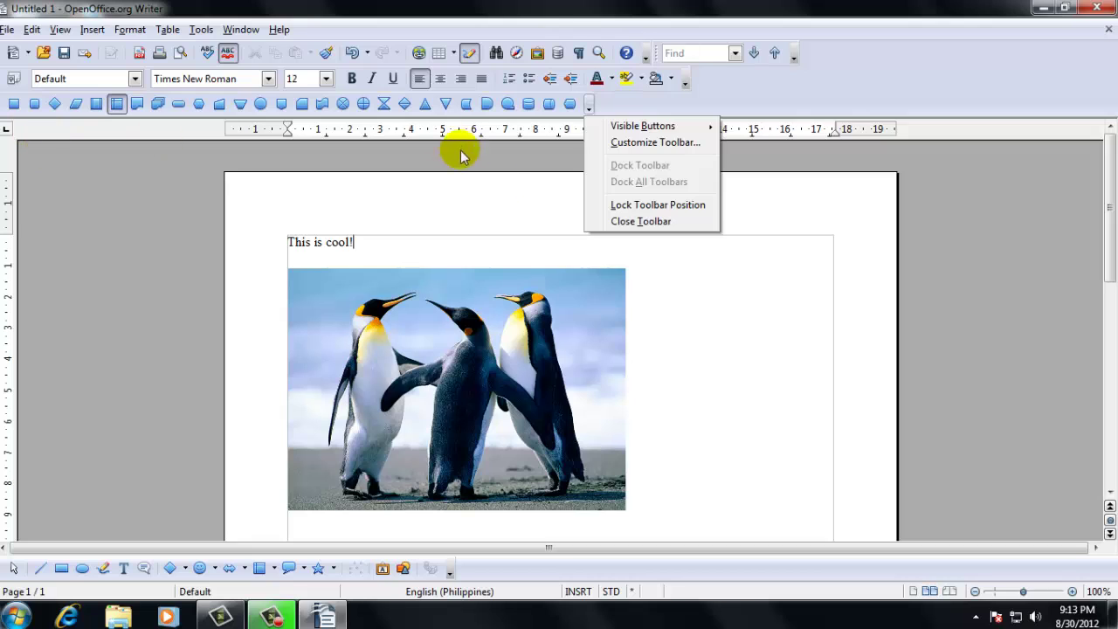
pyautogui.click(506, 197)
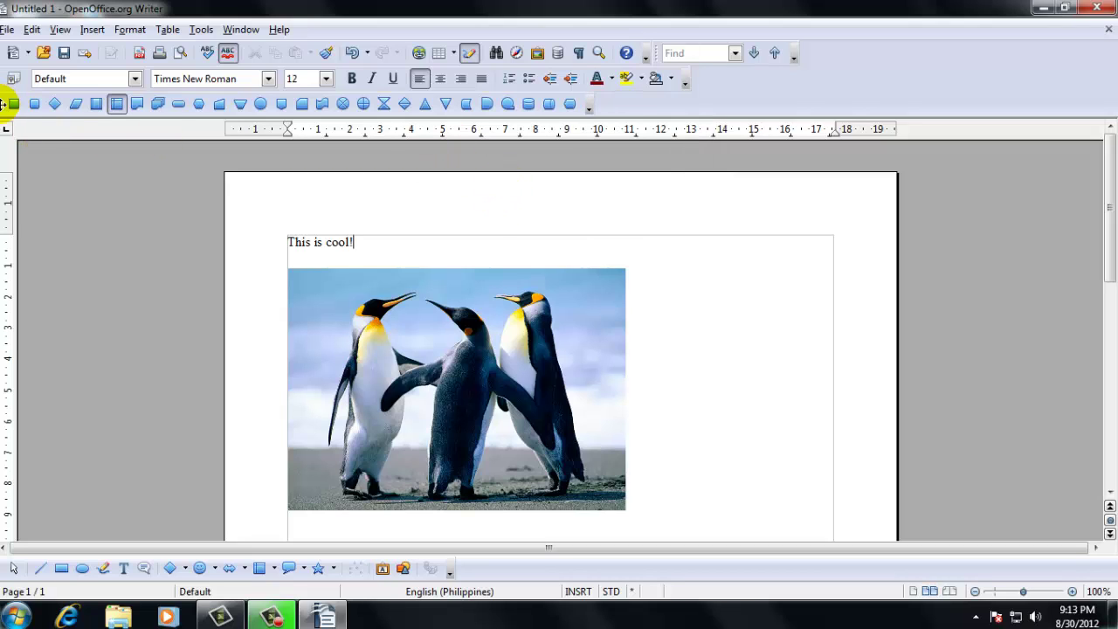
pyautogui.moveTo(12, 102); pyautogui.dragTo(151, 255)
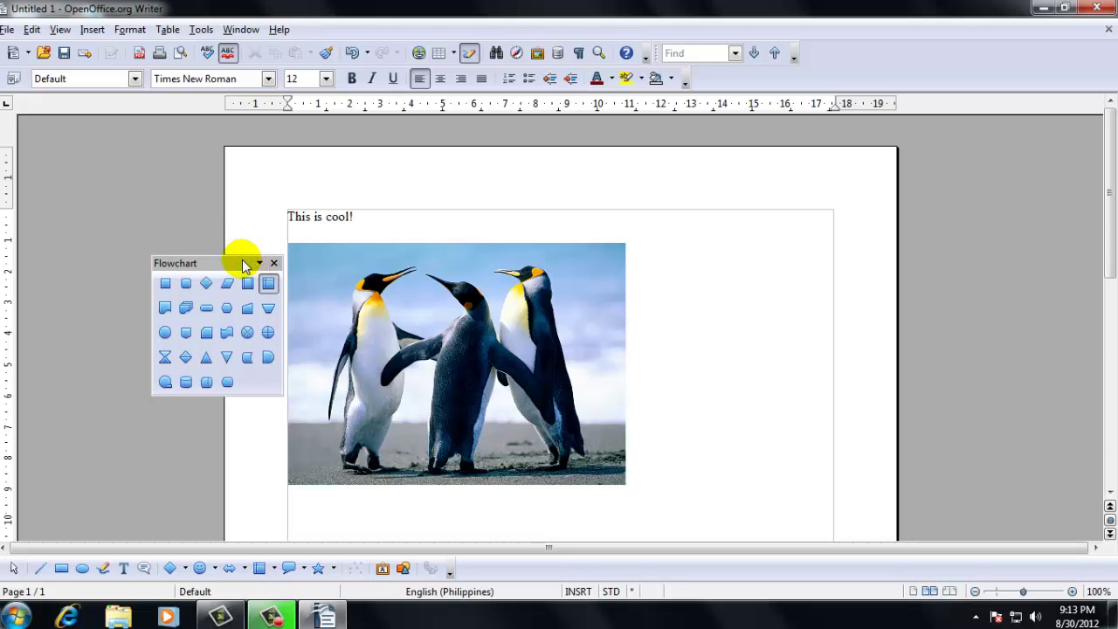
pyautogui.moveTo(242, 262); pyautogui.dragTo(281, 446)
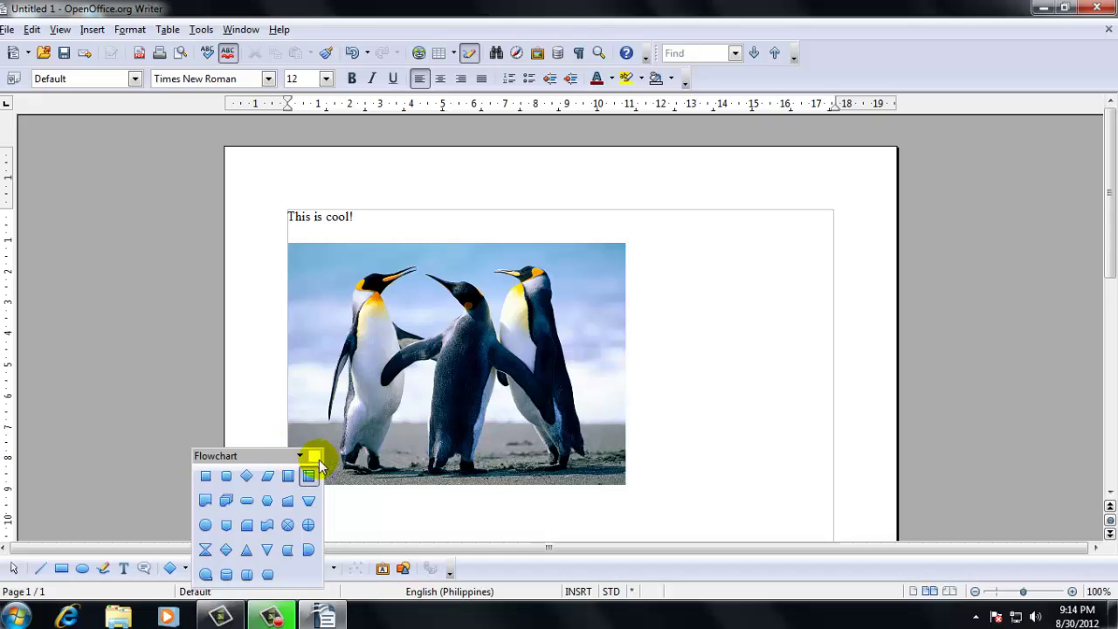
pyautogui.click(312, 448)
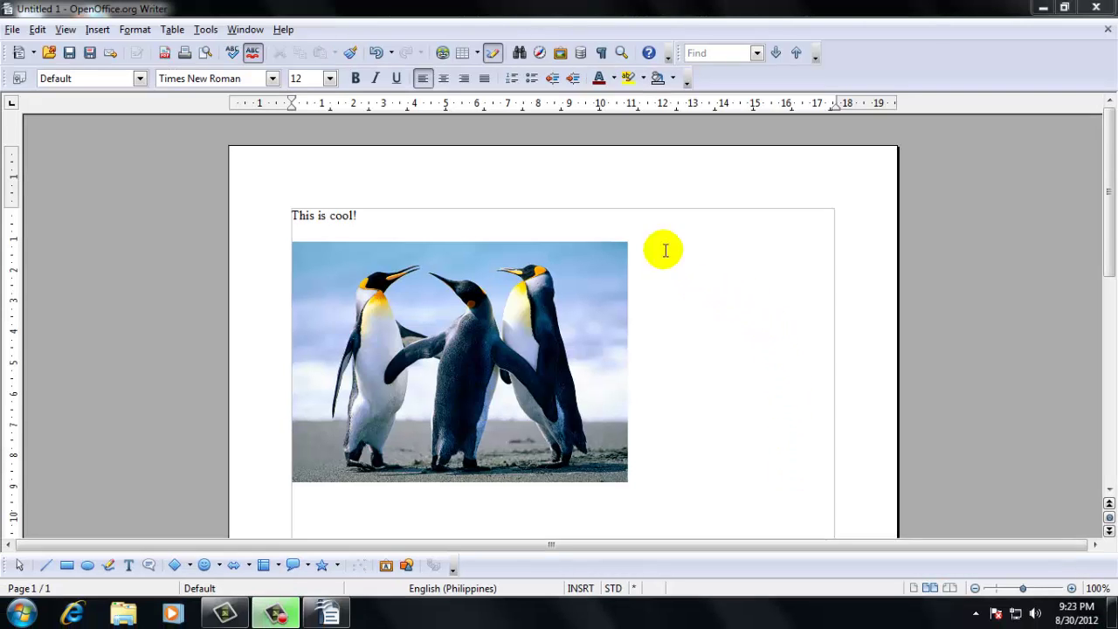
# Step: Lock the position of the Standard toolbar
pyautogui.click(668, 60)
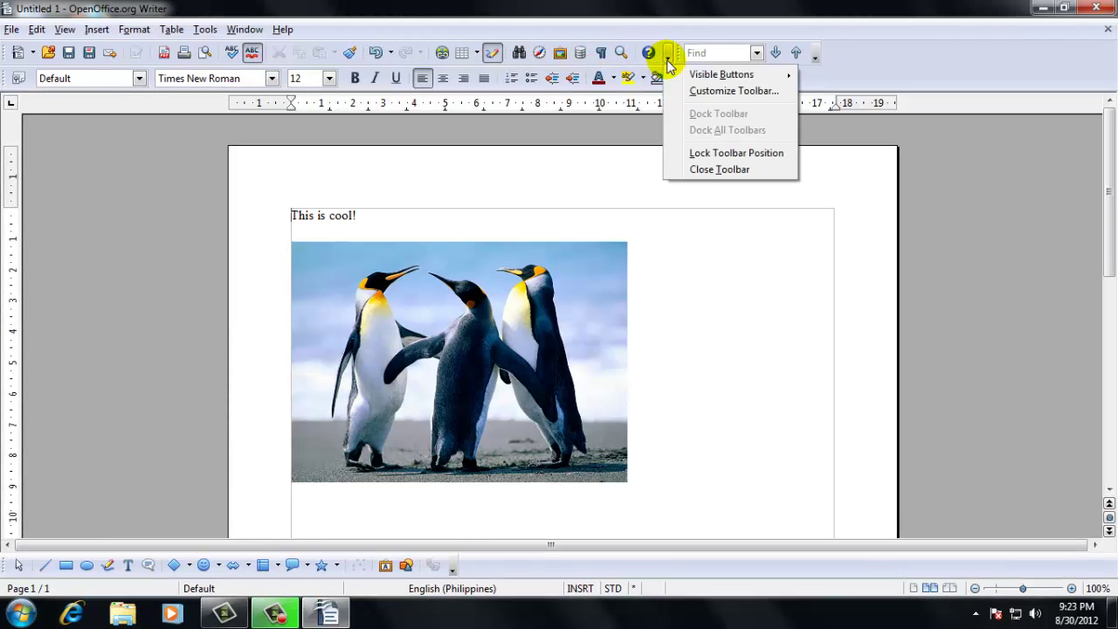
pyautogui.click(682, 155)
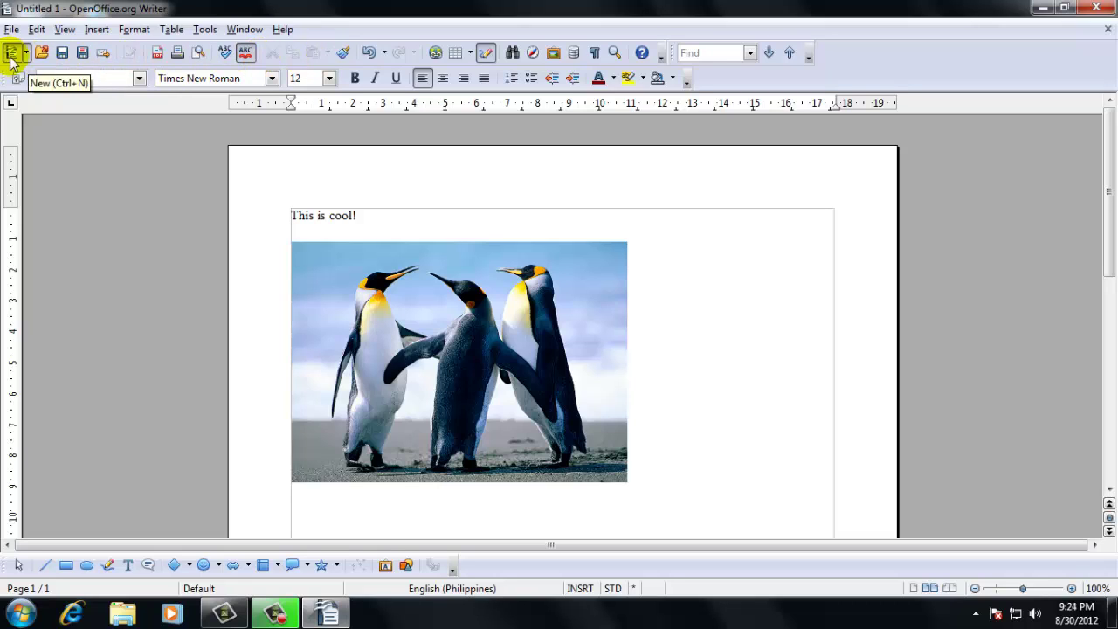
# Step: Unlock the position of the Standard toolbar
pyautogui.click(661, 56)
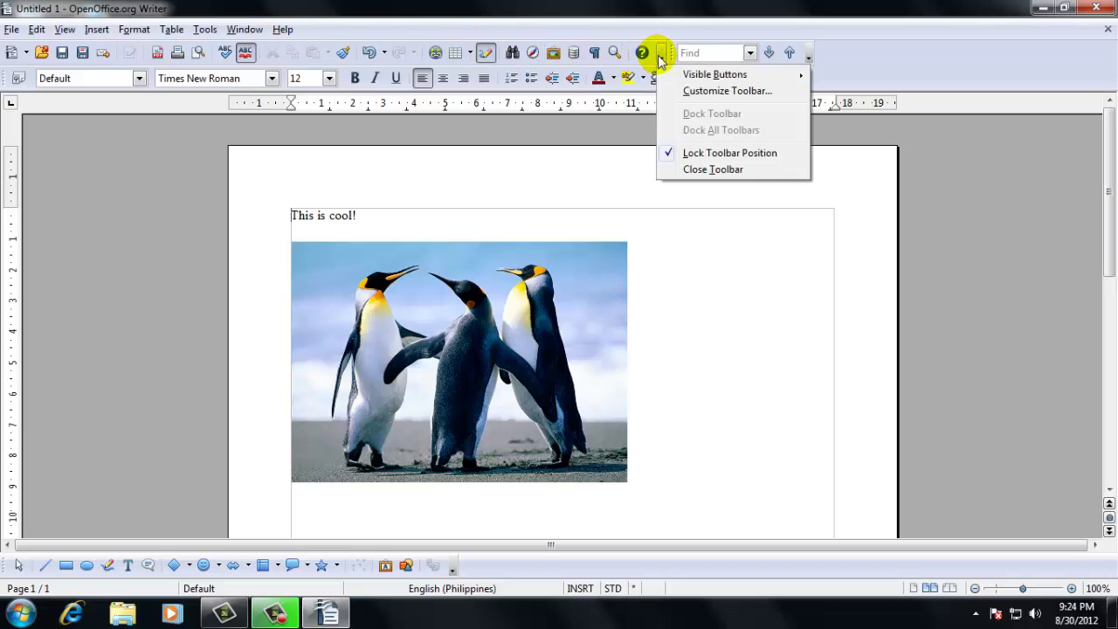
pyautogui.click(670, 155)
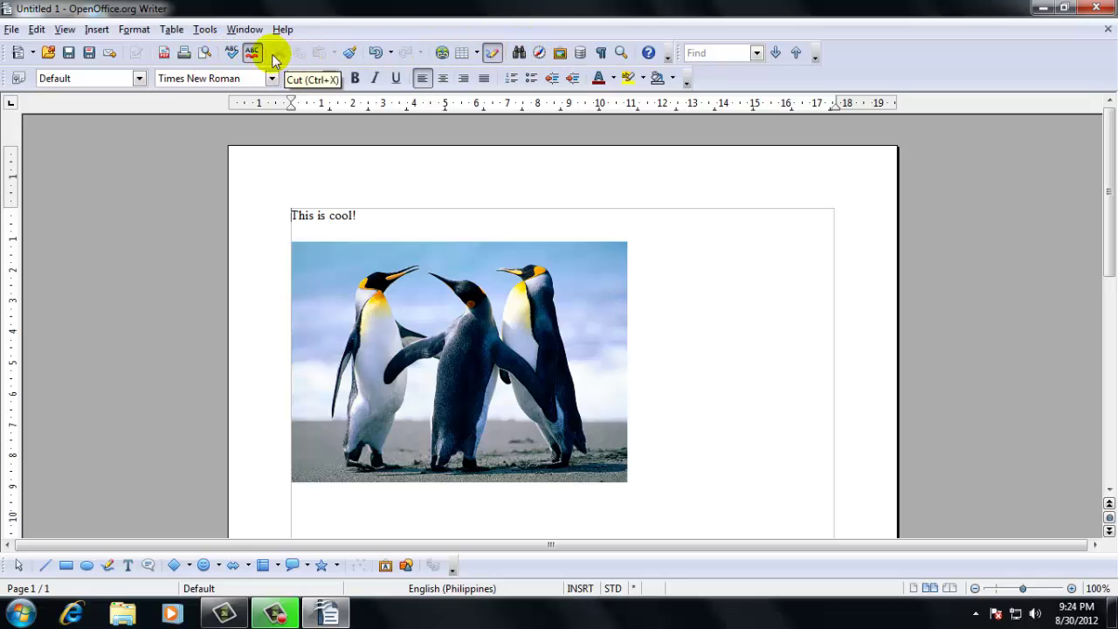
# Step: Hide the Edit File button on the Standard toolbar and make it visible again
pyautogui.click(667, 59)
pyautogui.moveTo(708, 79)
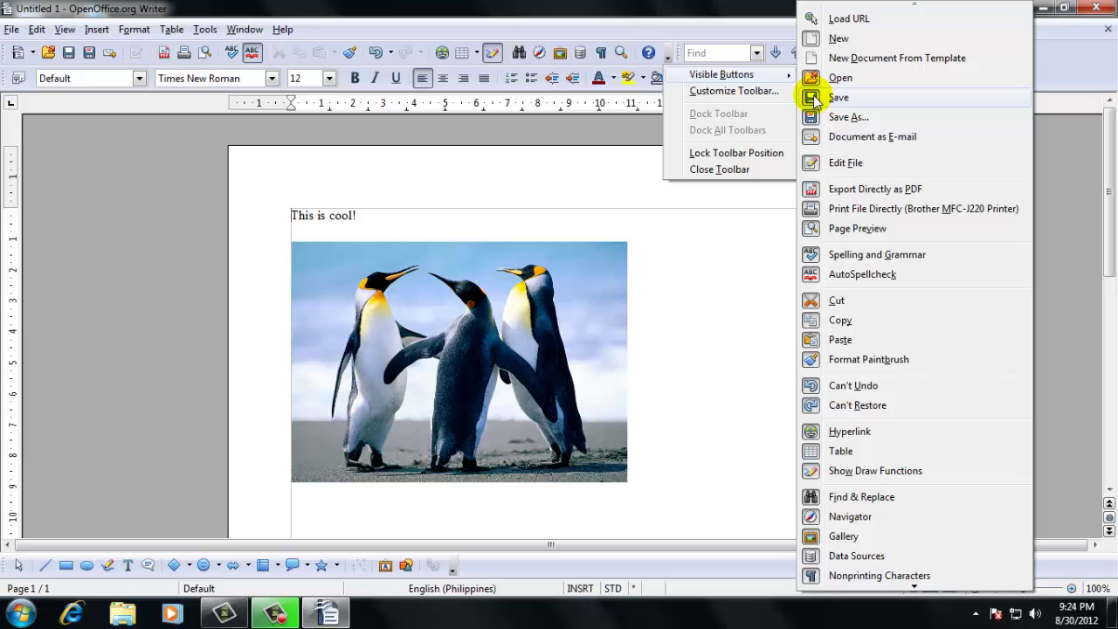
pyautogui.click(811, 166)
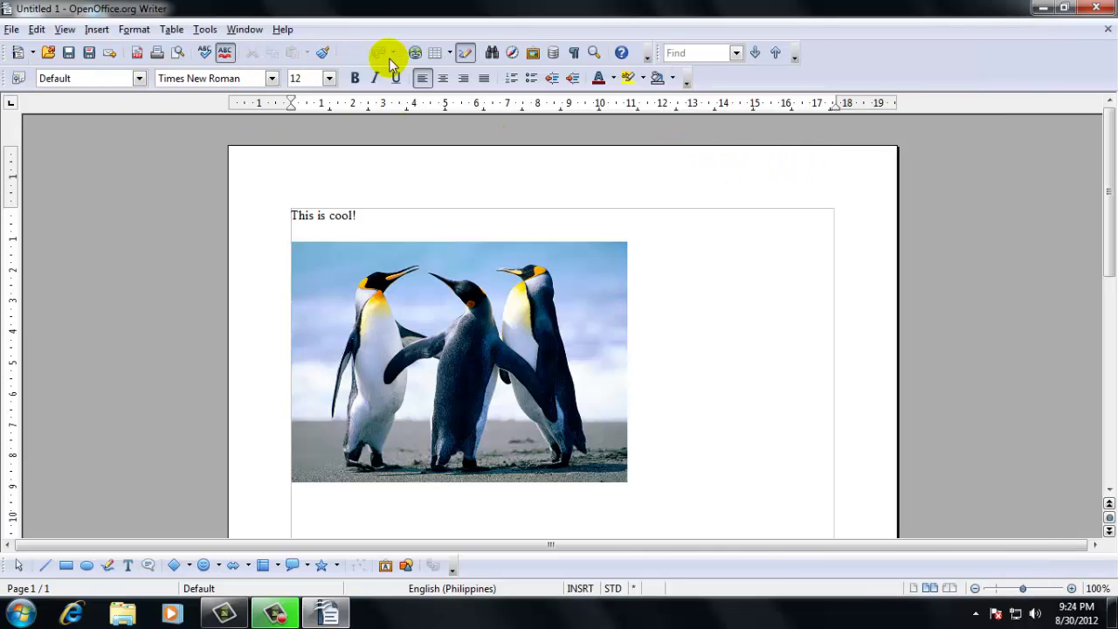
pyautogui.click(648, 60)
pyautogui.moveTo(668, 78)
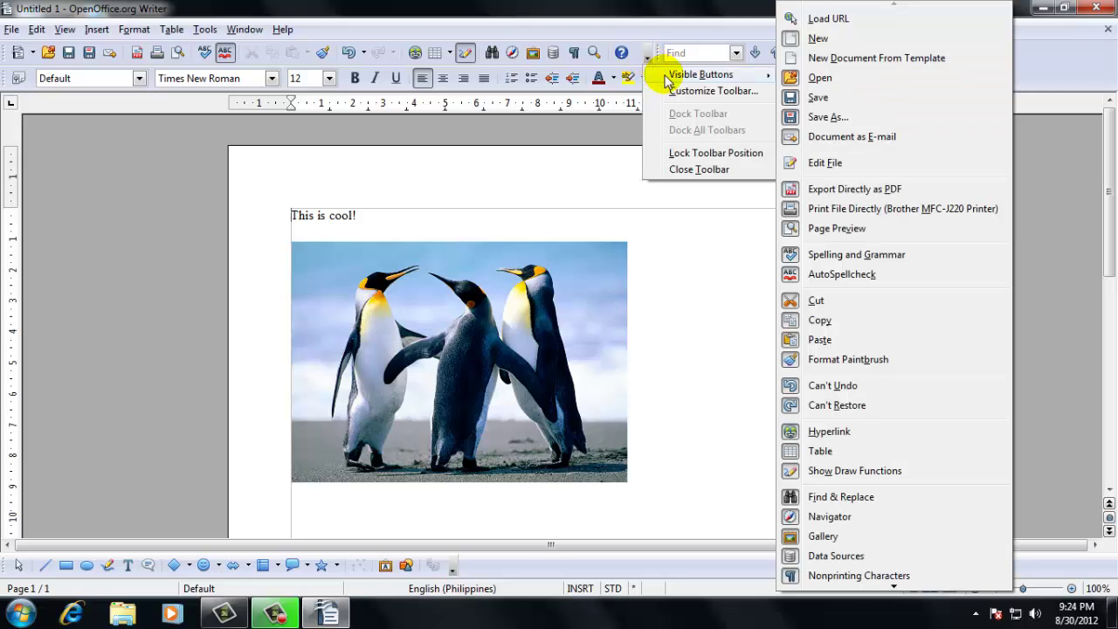
pyautogui.click(791, 164)
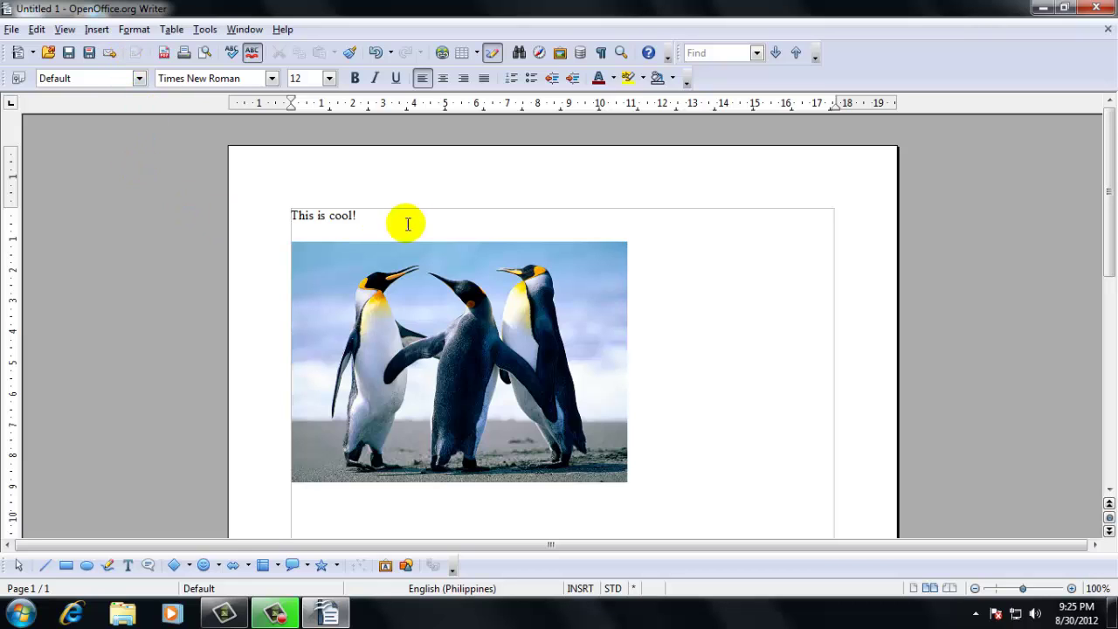
# Step: View the context menus of the "This is cool!" paragraph, the horizontal ruler and the Formatting toolbar, dismissing each without choosing a command
pyautogui.rightClick(556, 219)
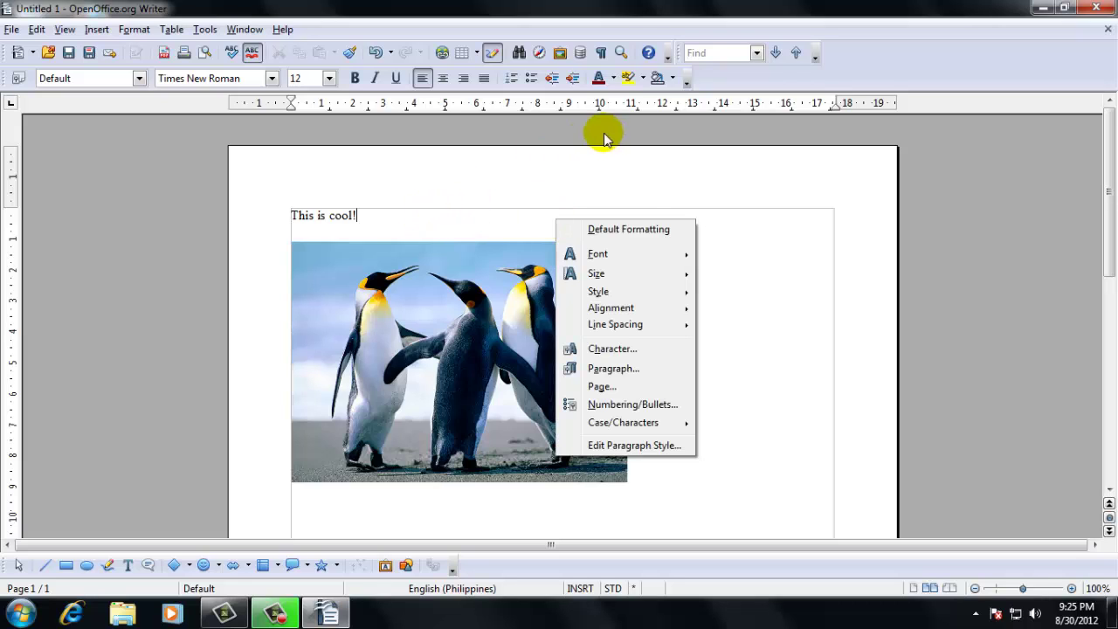
pyautogui.click(654, 187)
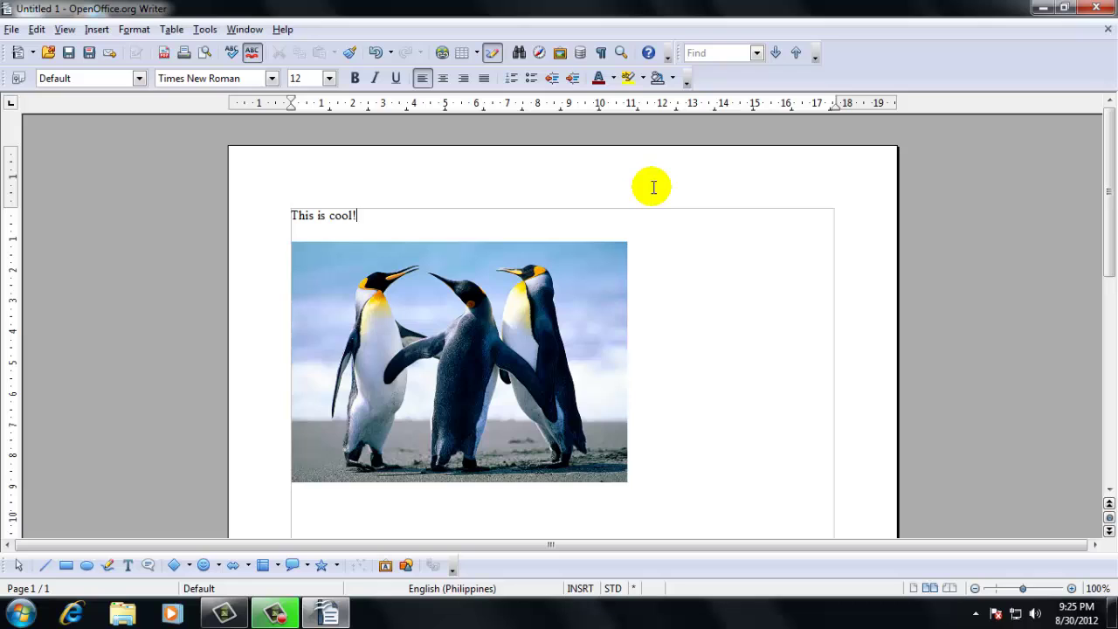
pyautogui.rightClick(619, 104)
pyautogui.click(593, 186)
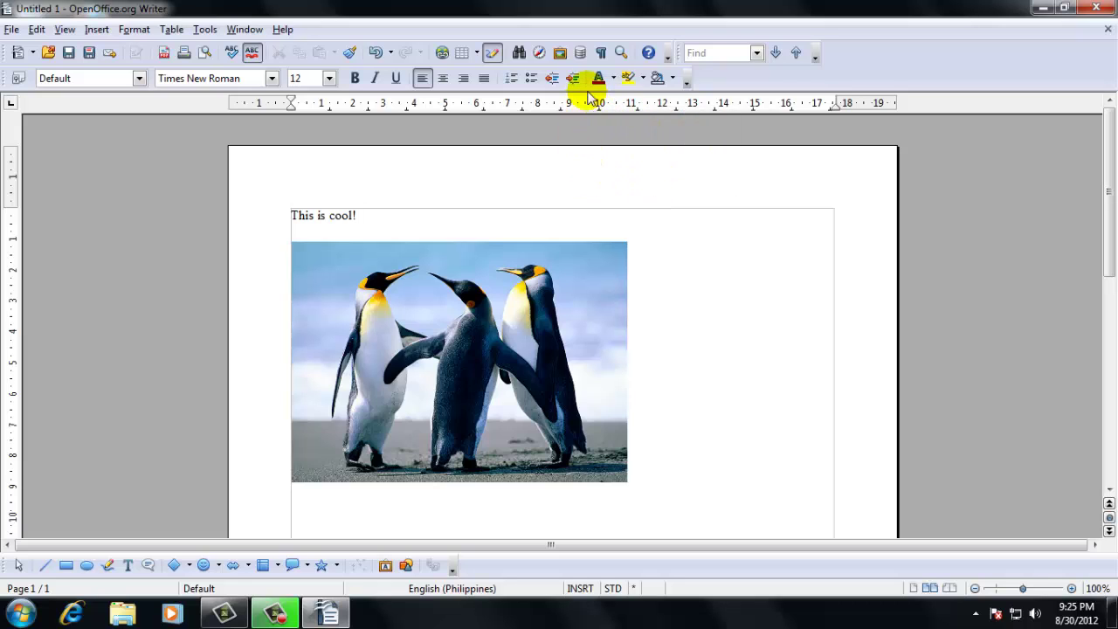
pyautogui.rightClick(583, 79)
pyautogui.click(578, 162)
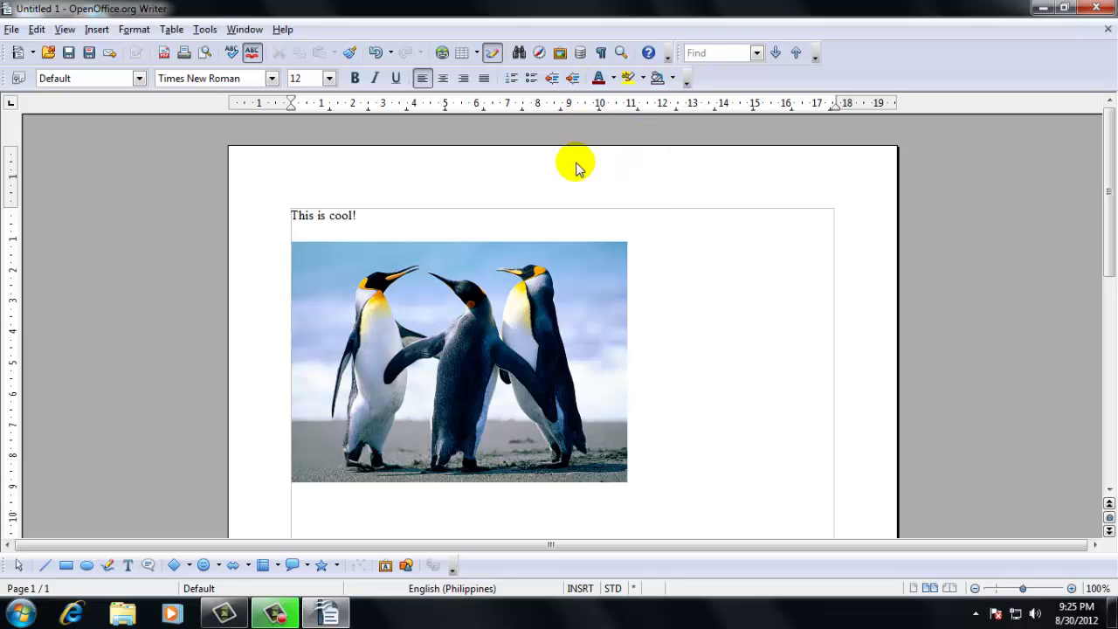